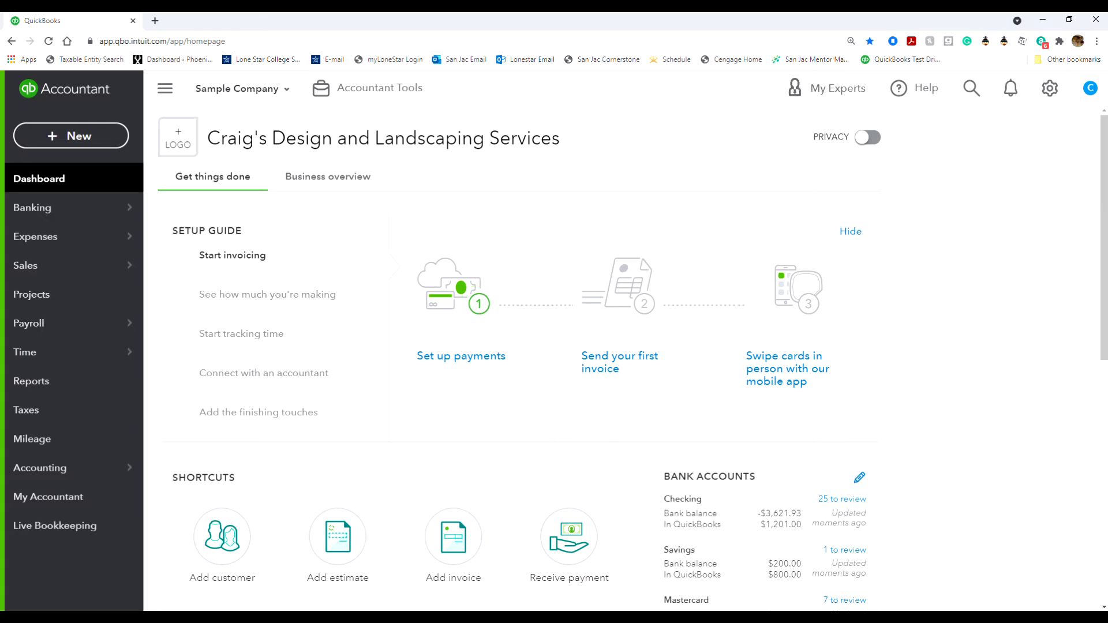
Step: Start a new inventory item in the Products and Services list and name it Garden Lights
mouse_move(49, 215)
mouse_move(60, 236)
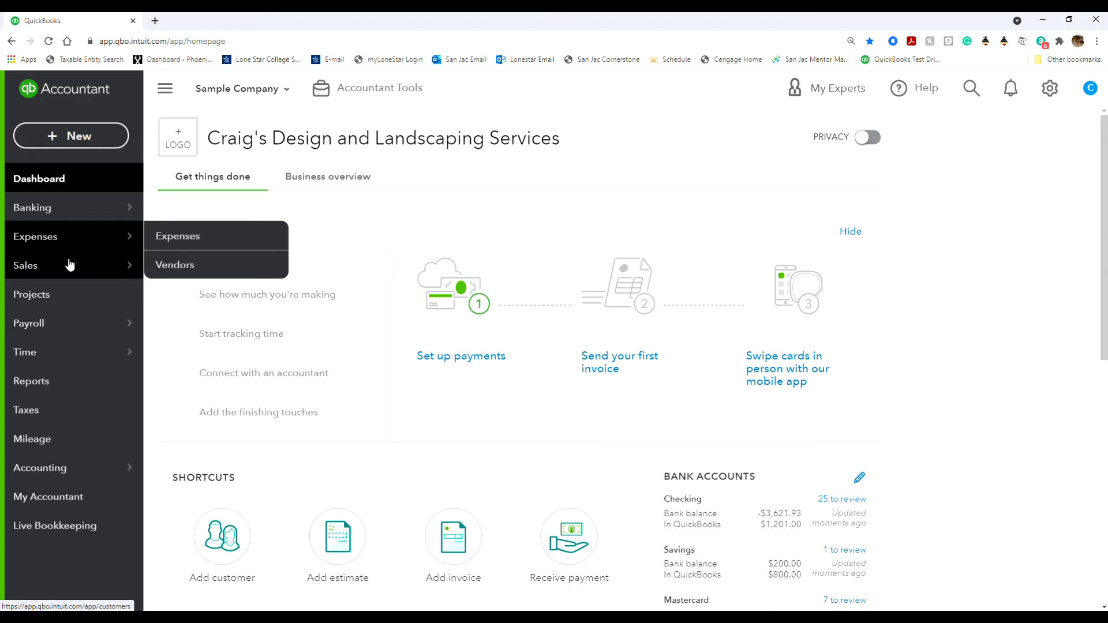
mouse_move(70, 264)
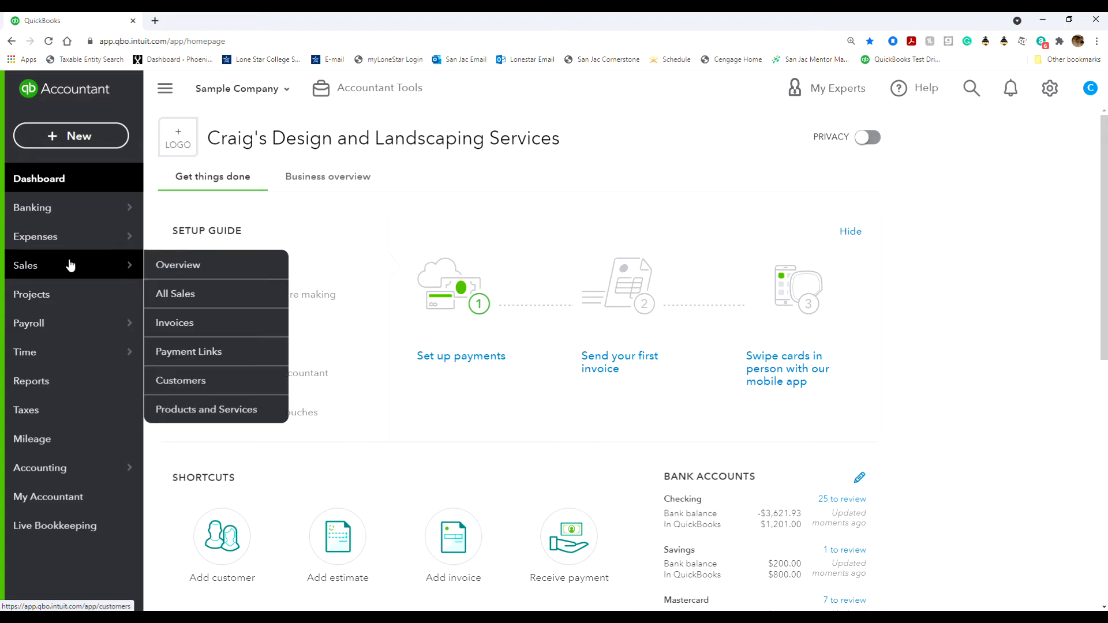
click(213, 421)
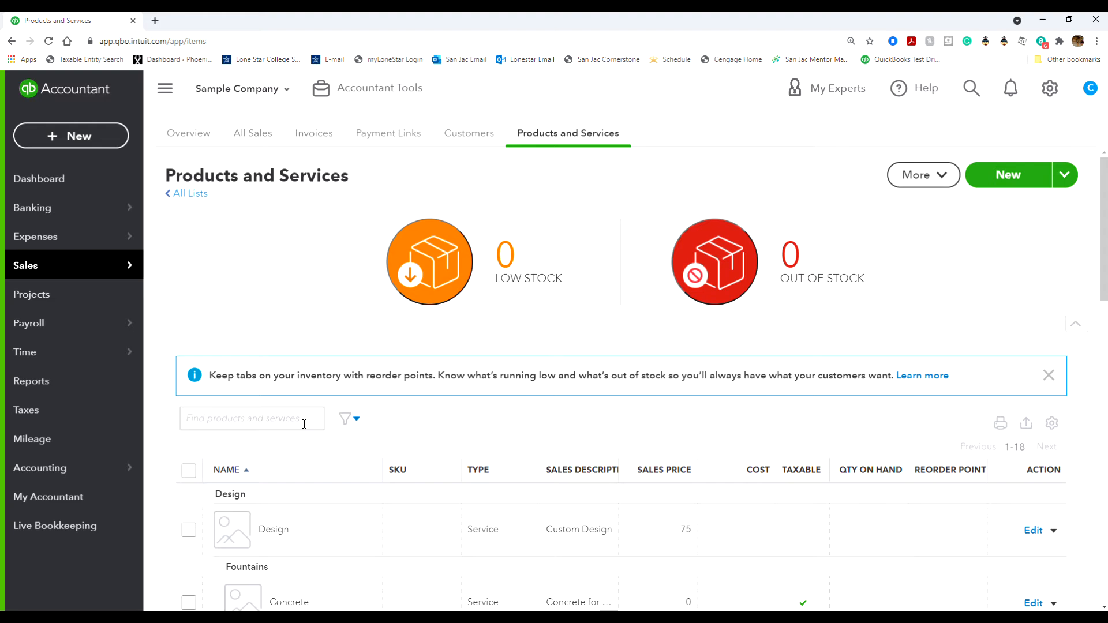
click(1005, 184)
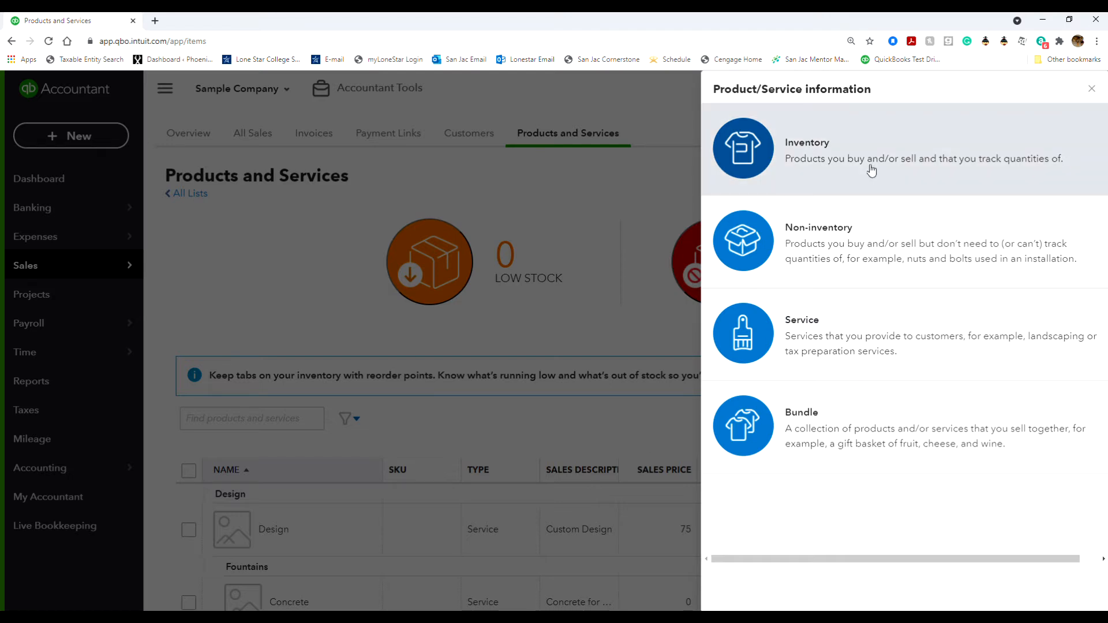
click(871, 169)
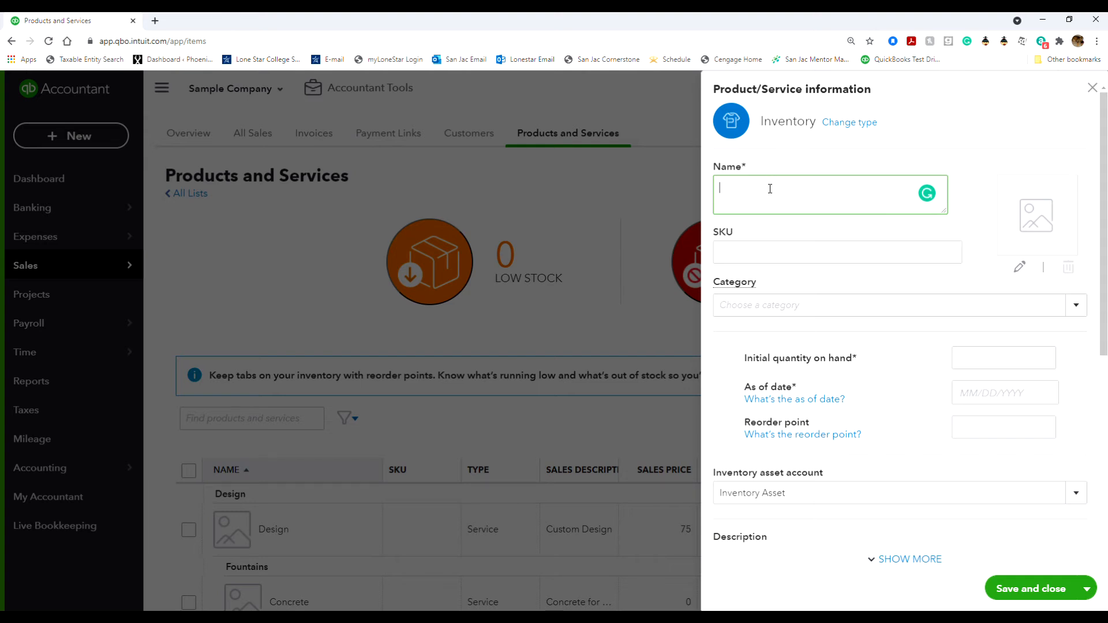
text(Garden Lights)
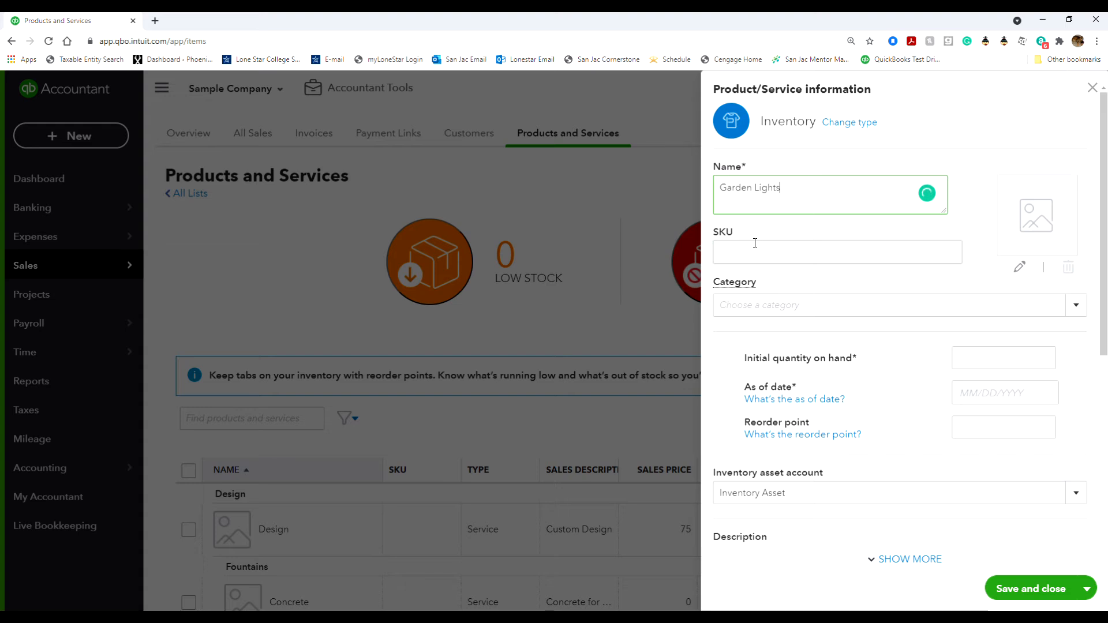
Step: Set the item's initial quantity on hand to 25 as of 12/31/2020, with a reorder point of 25
click(1023, 355)
text(25)
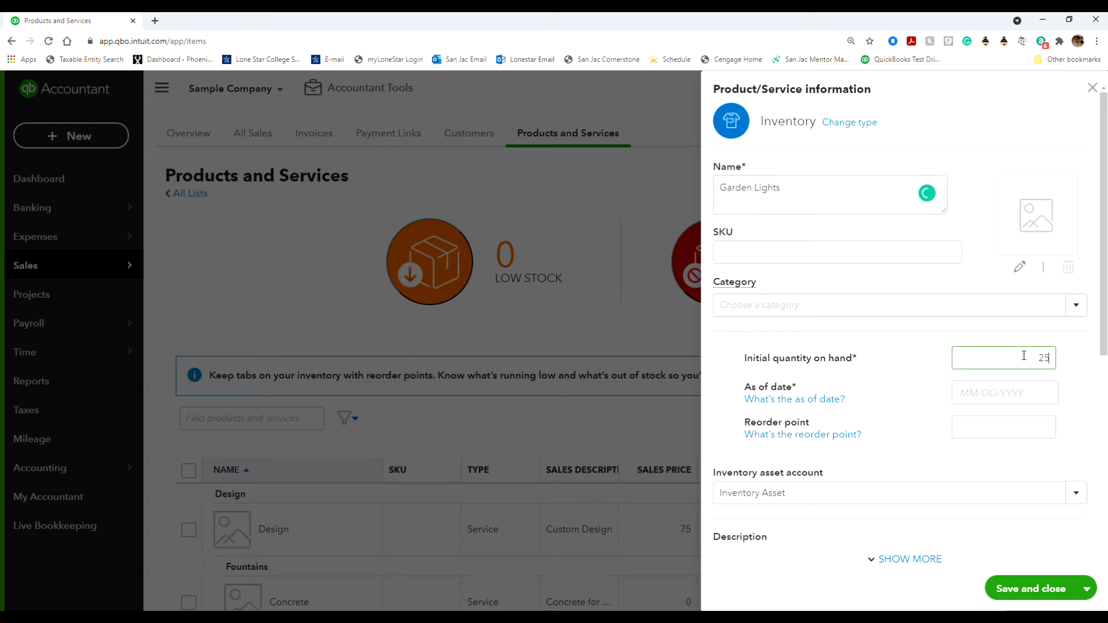
click(1047, 400)
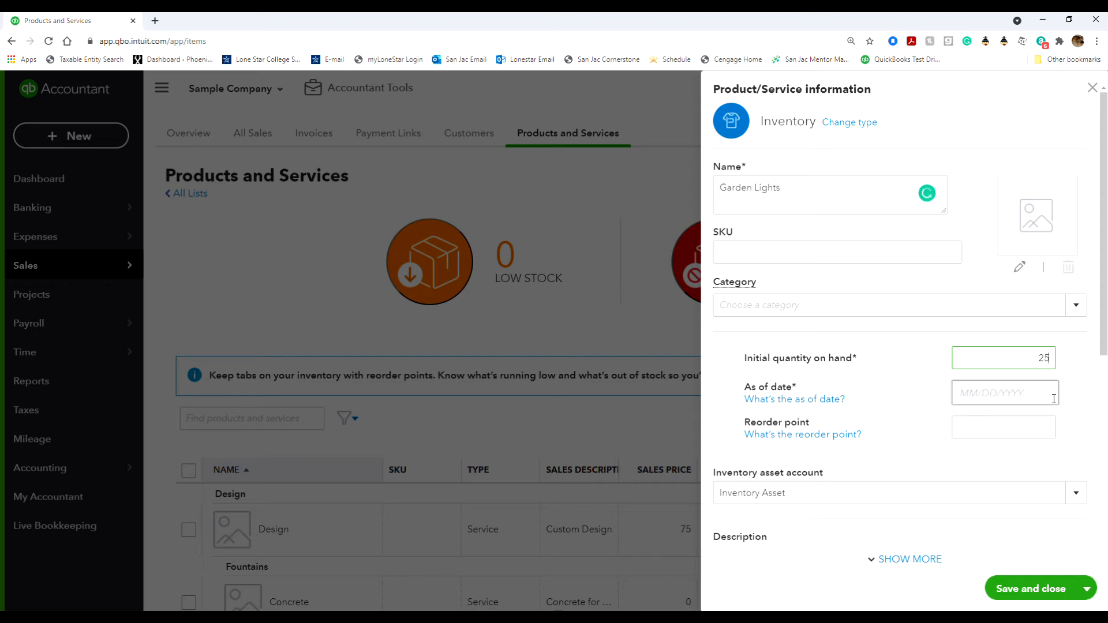
click(944, 430)
click(945, 432)
click(945, 431)
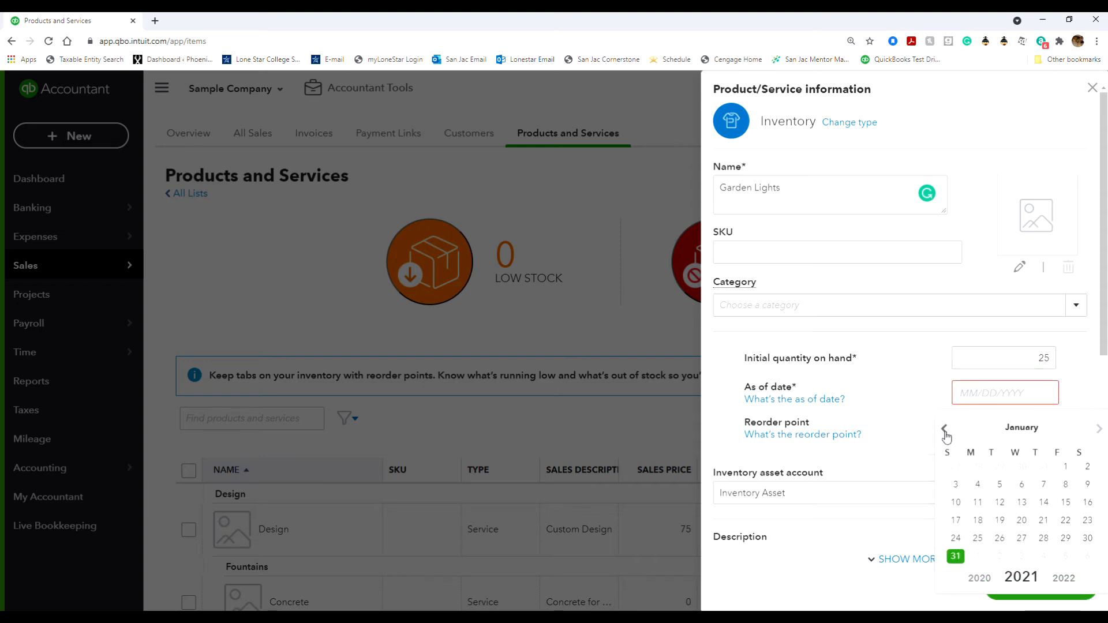
click(945, 432)
click(1043, 538)
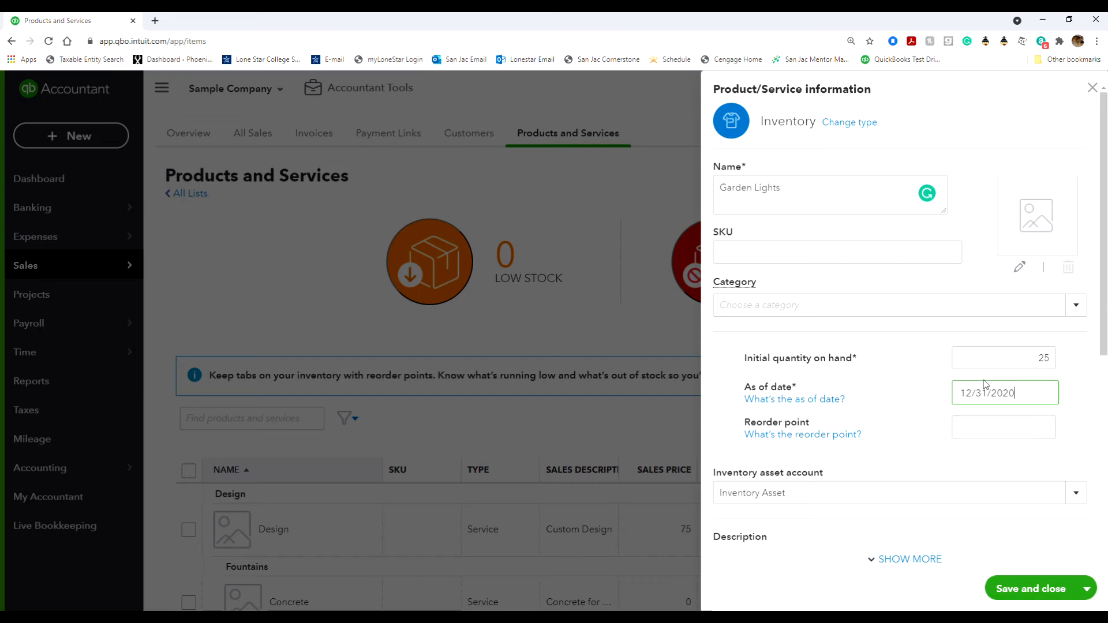
click(1000, 425)
text(25)
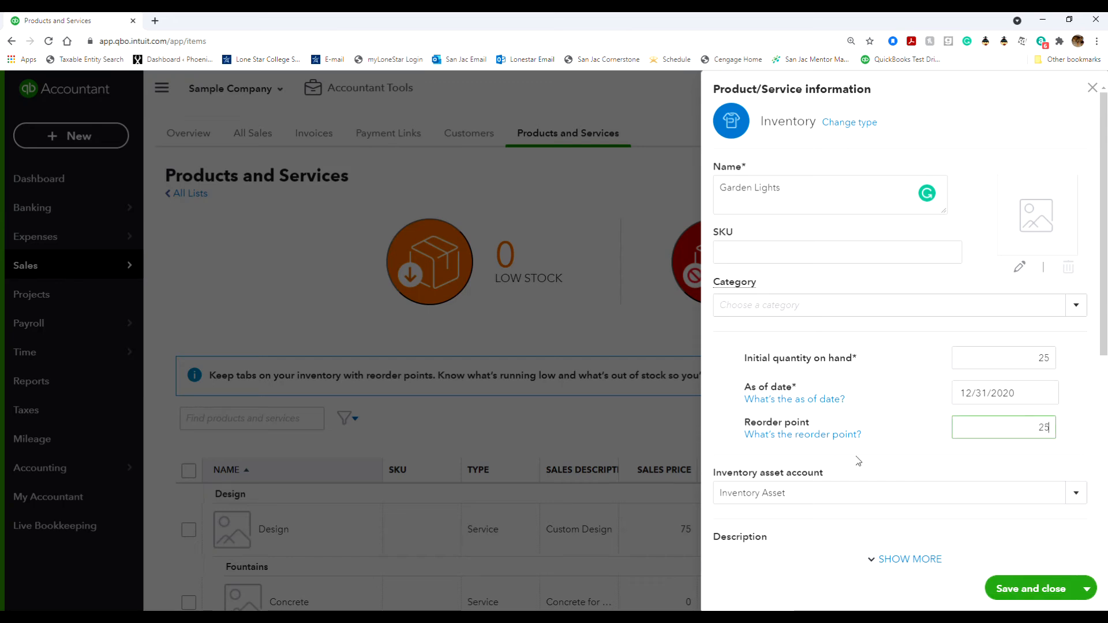
Step: Set the item's sales price to 75 and keep the sales tax category at Taxable - standard rate
scroll(903, 425, down, 4)
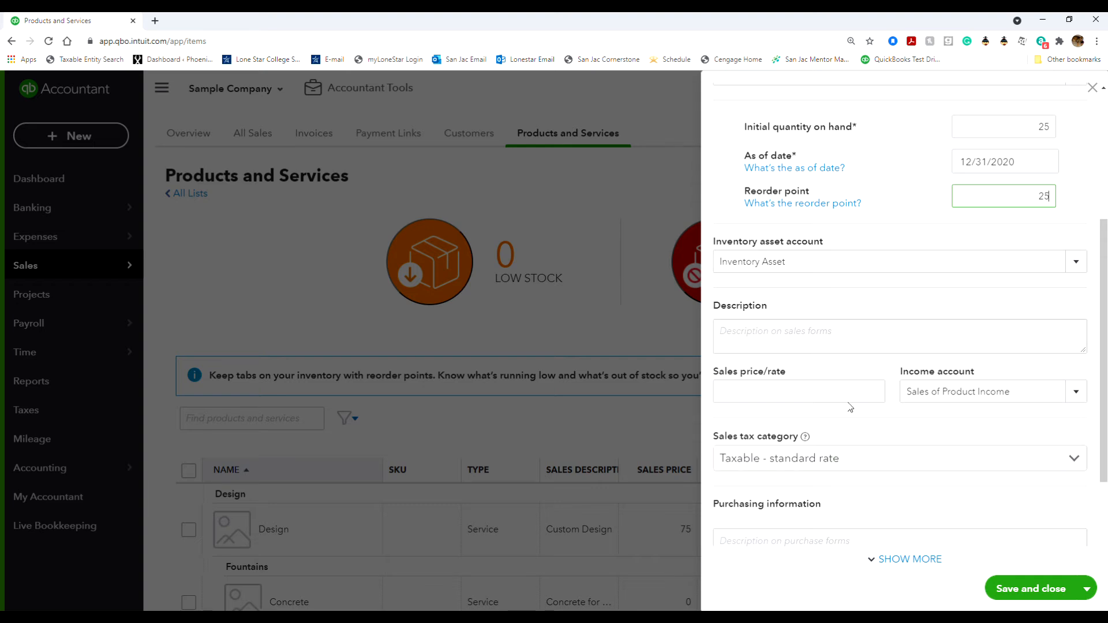
click(819, 389)
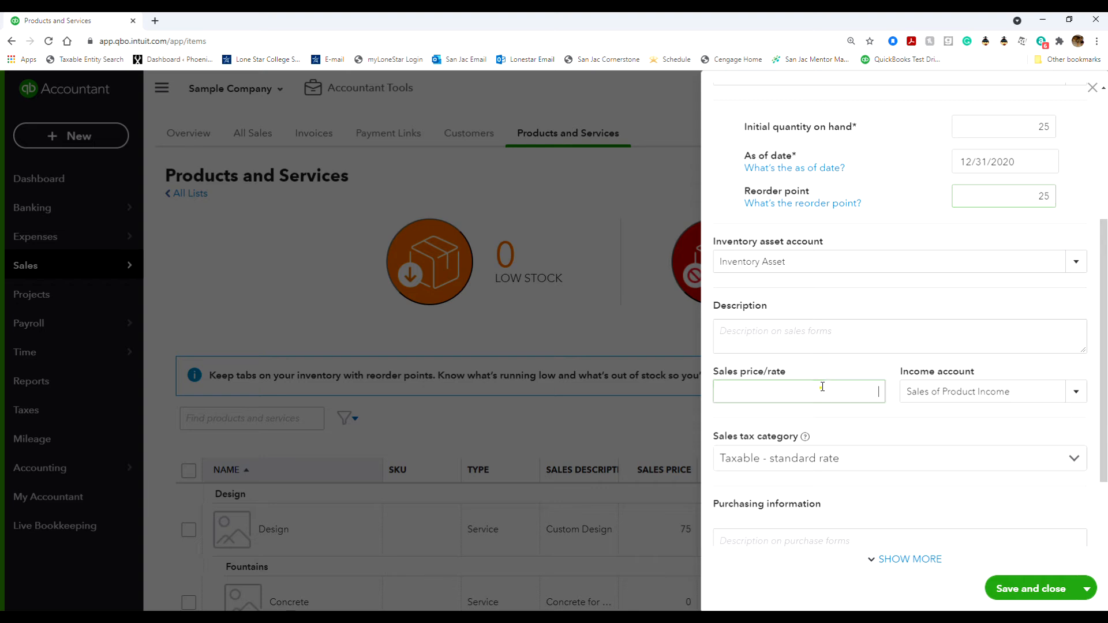
text(75)
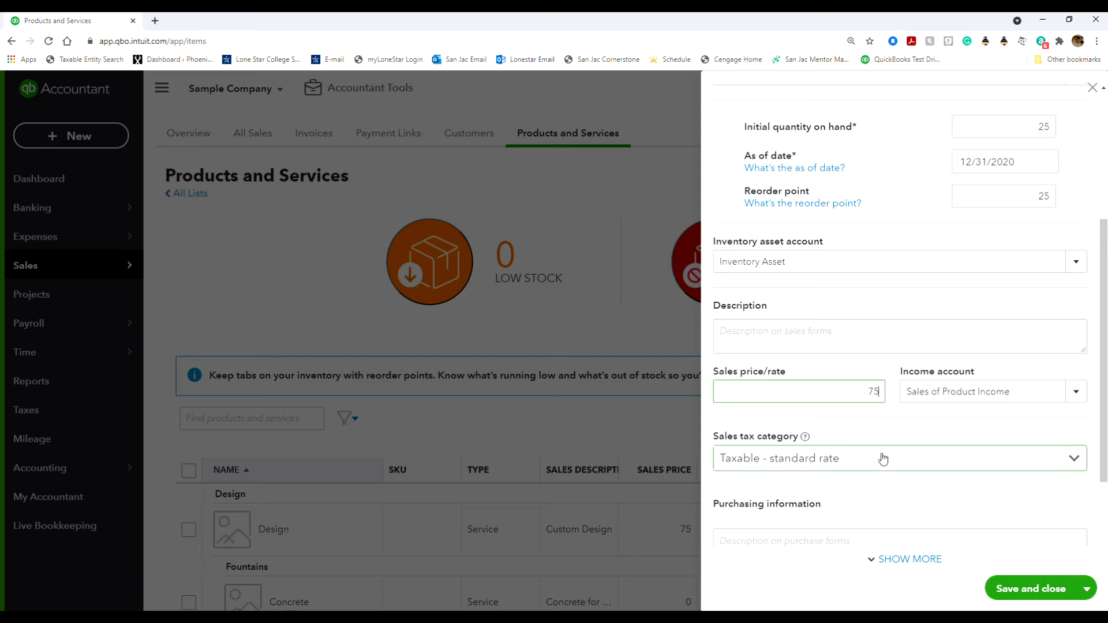
scroll(864, 466, down, 2)
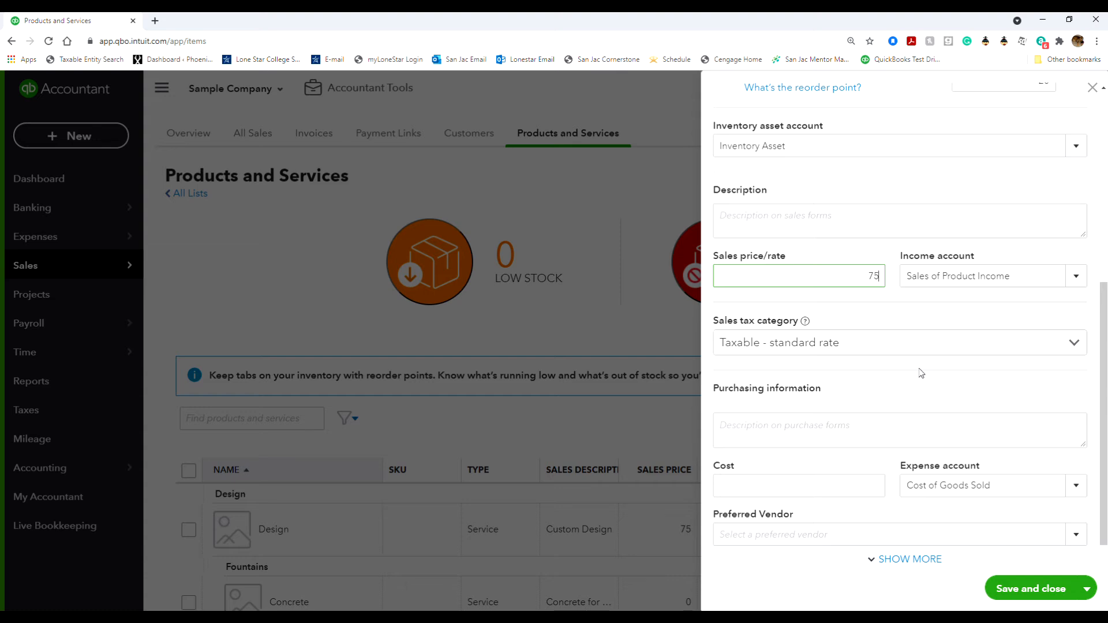
click(890, 349)
click(890, 349)
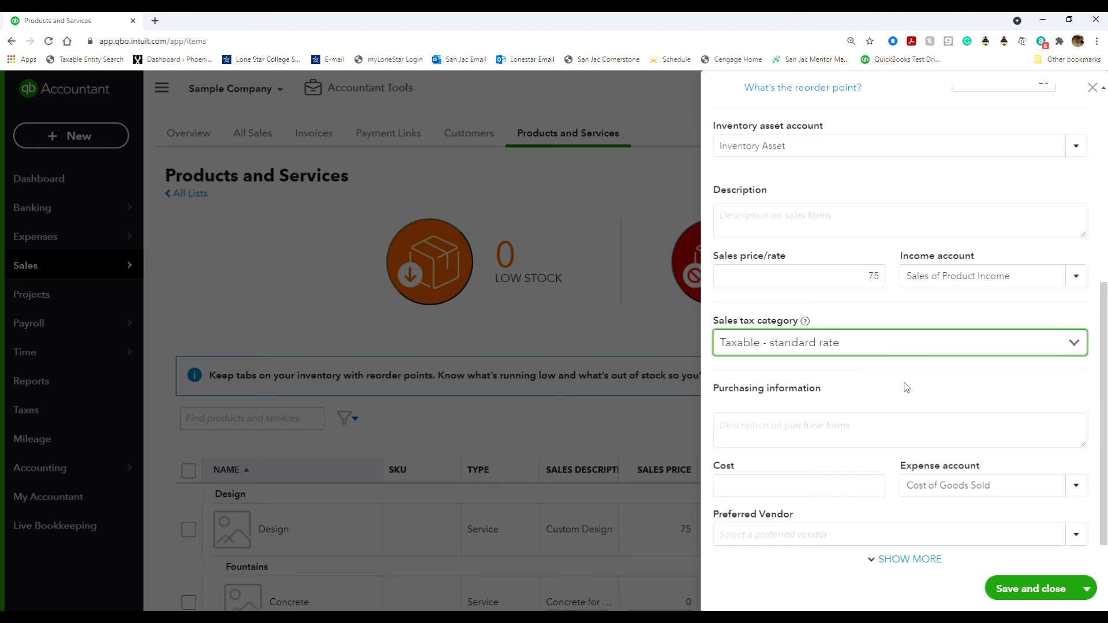
Step: Enter Garden Lights as the purchase description and set the item's cost to 25
click(902, 429)
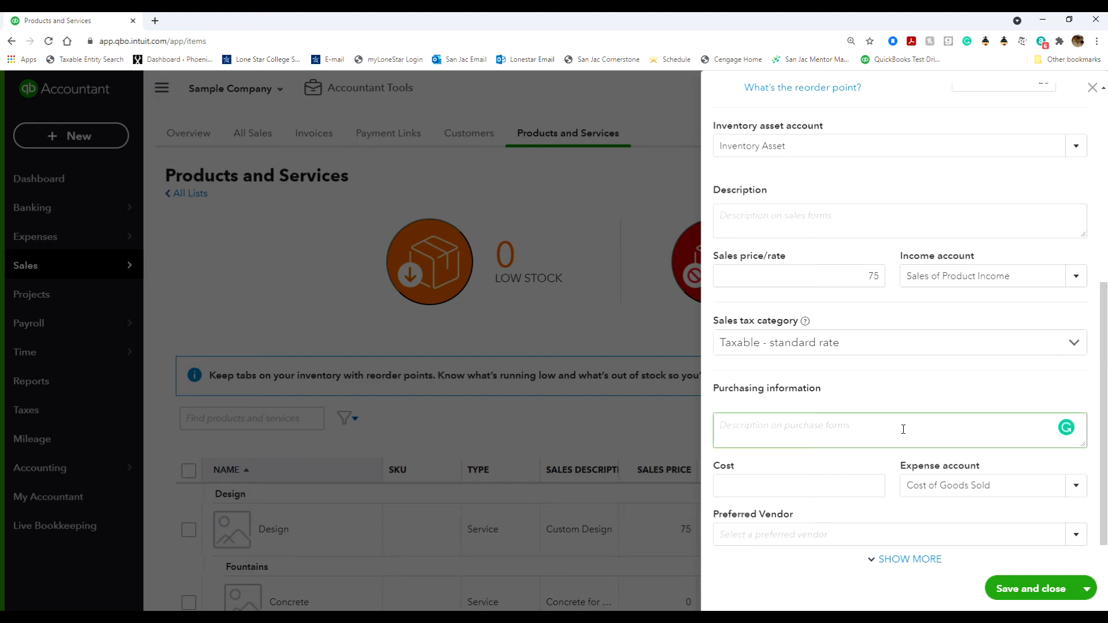
text(Garden Lights)
click(905, 385)
click(785, 478)
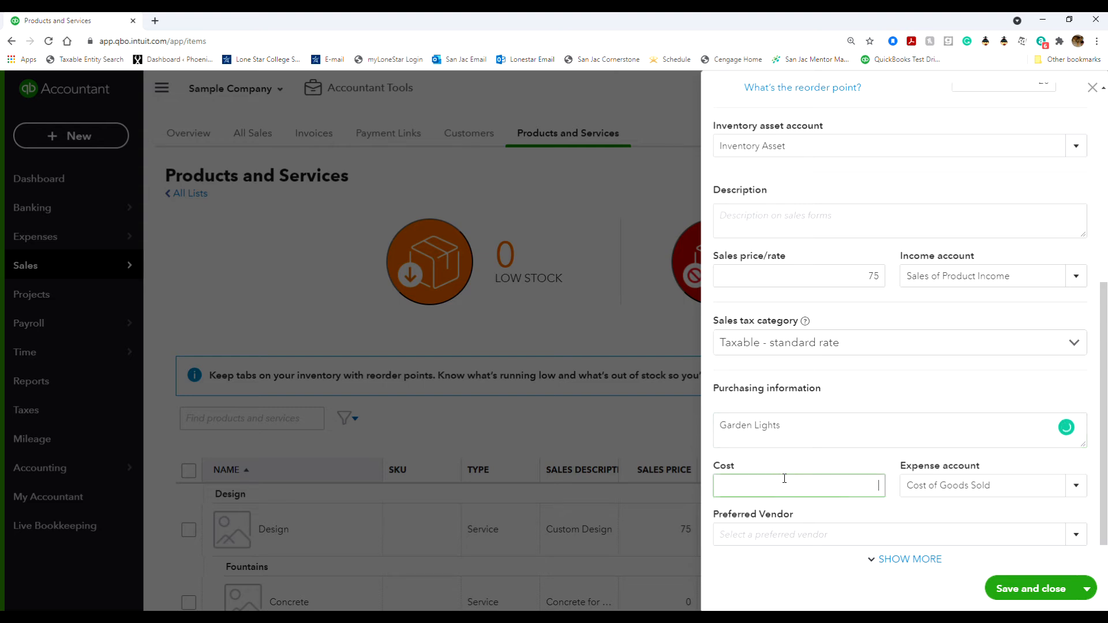
text(25)
click(829, 457)
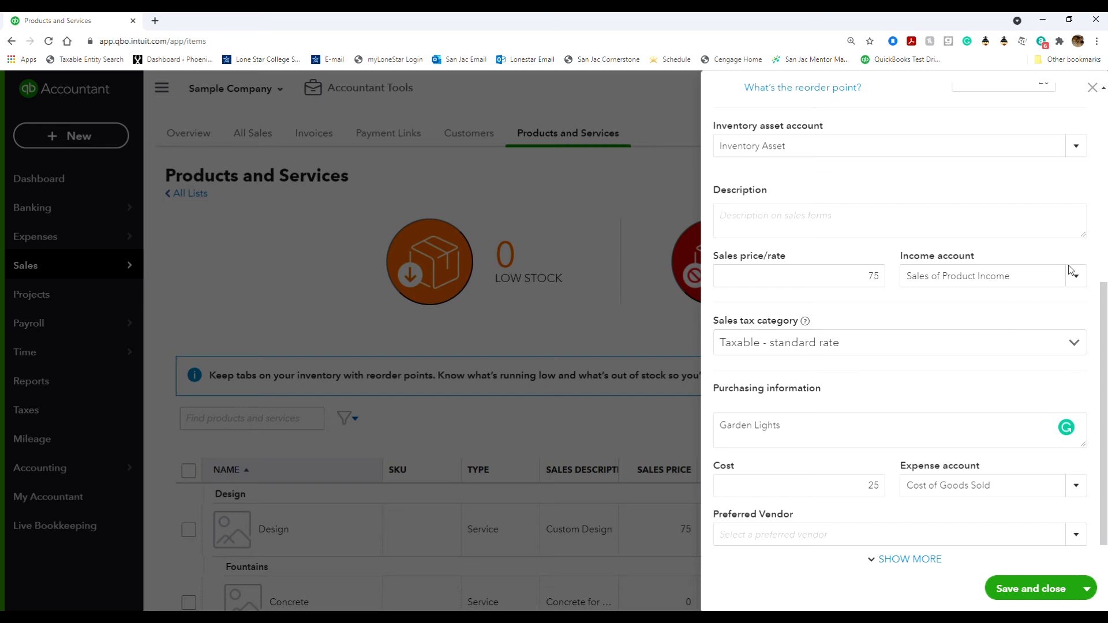
Step: Review the new item's income account, inventory details and available categories
scroll(813, 516, down, 1)
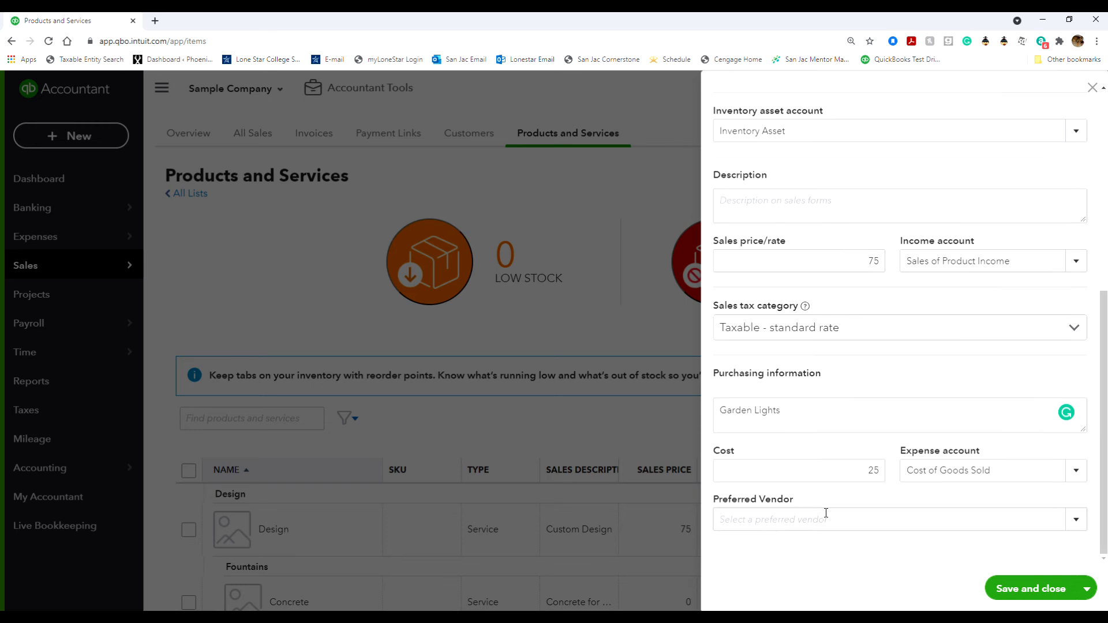
scroll(825, 511, up, 2)
click(981, 376)
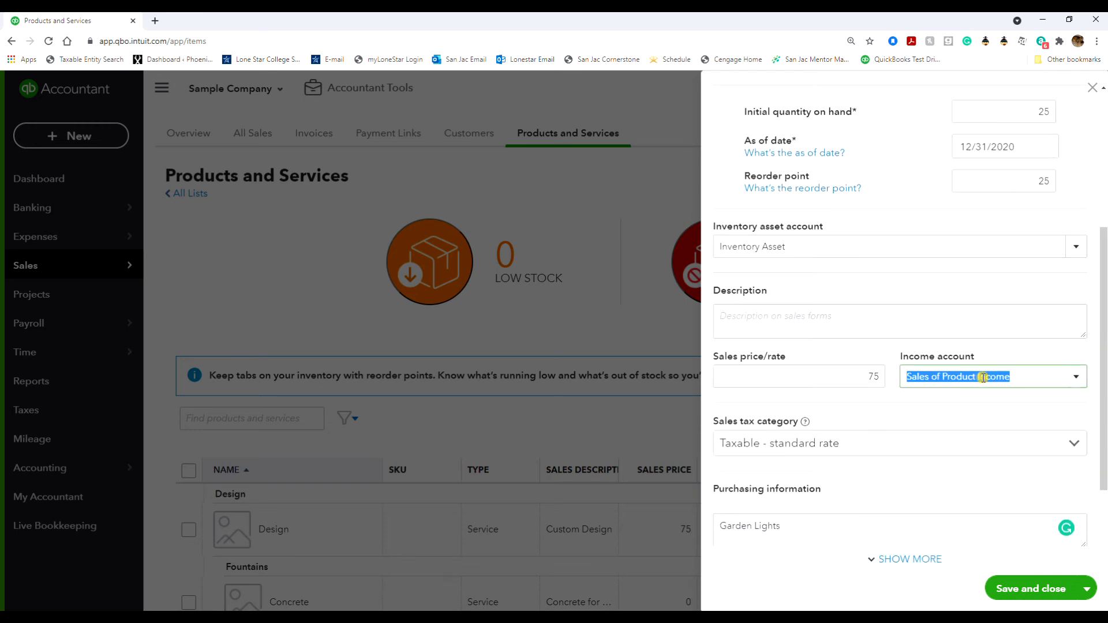
click(1077, 376)
click(1076, 377)
scroll(938, 386, up, 4)
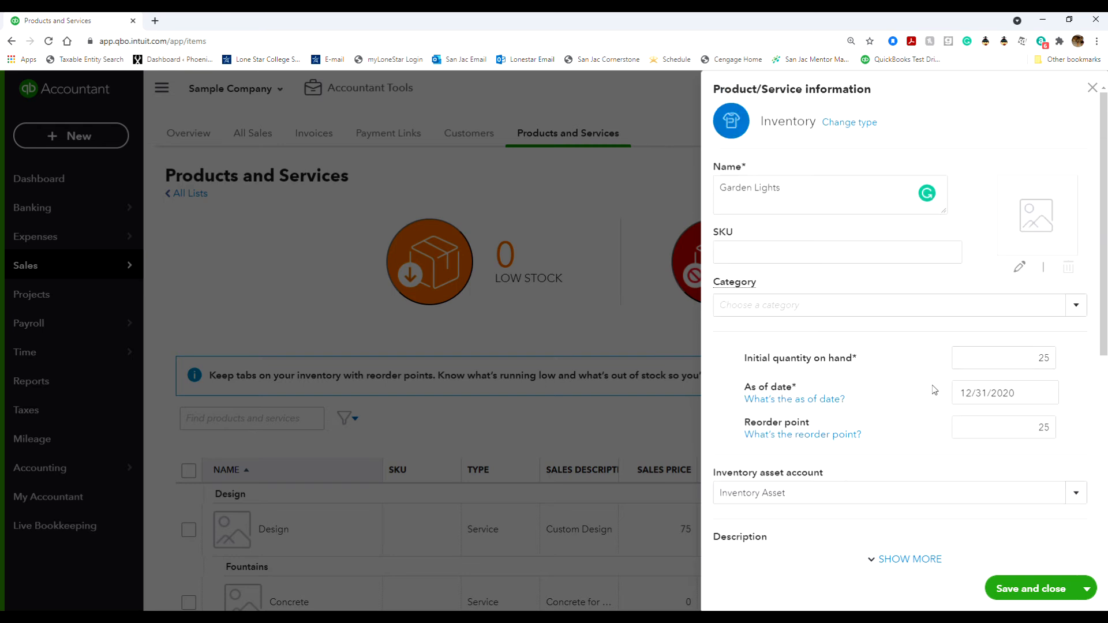
scroll(933, 385, down, 2)
scroll(932, 383, up, 2)
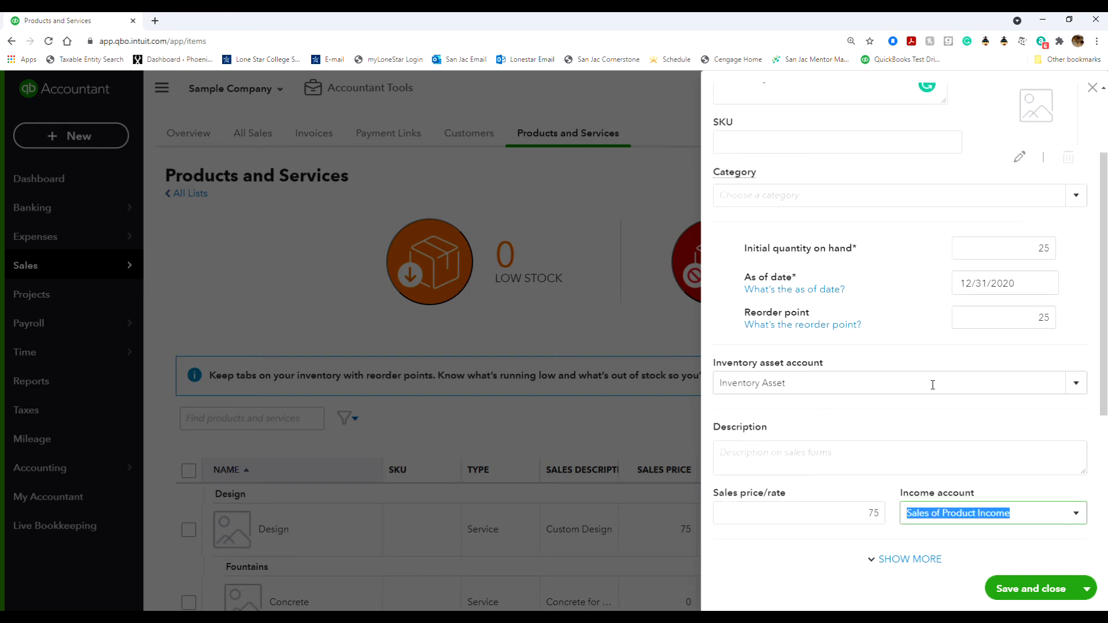
click(1081, 310)
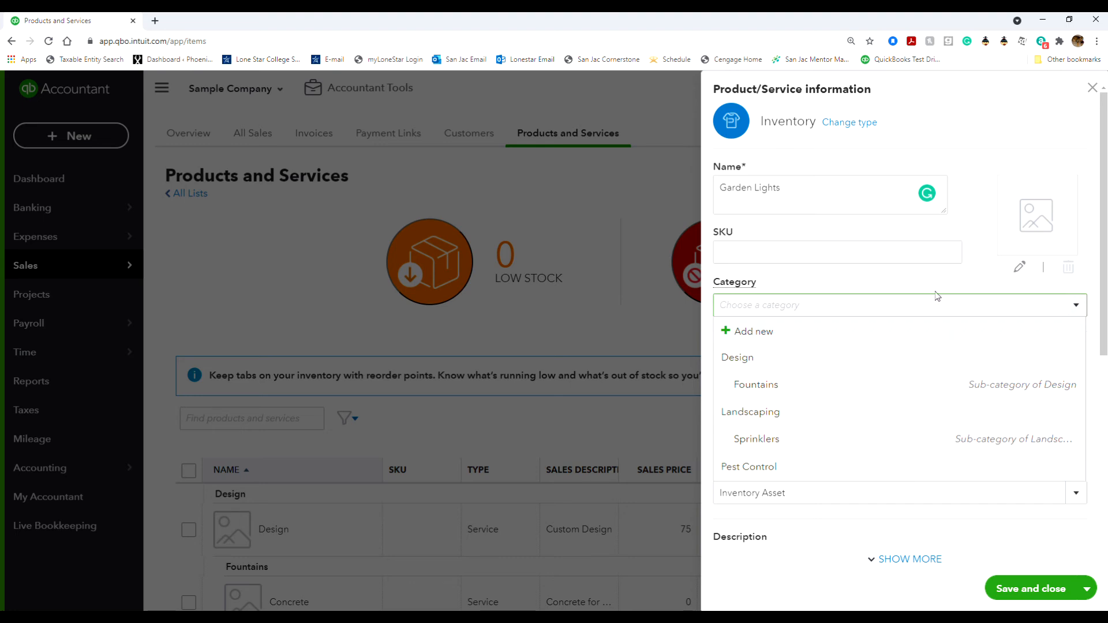
click(858, 274)
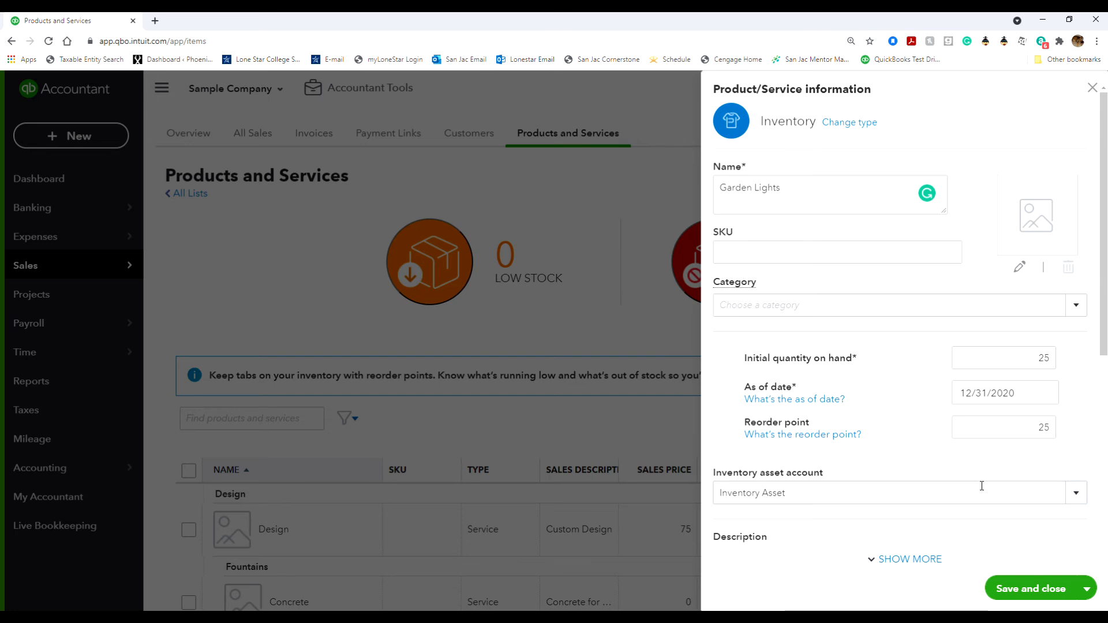
Step: Check the remaining item details, save and close the Garden Lights item, and find it in the products list
scroll(982, 485, down, 4)
click(900, 559)
scroll(895, 569, down, 2)
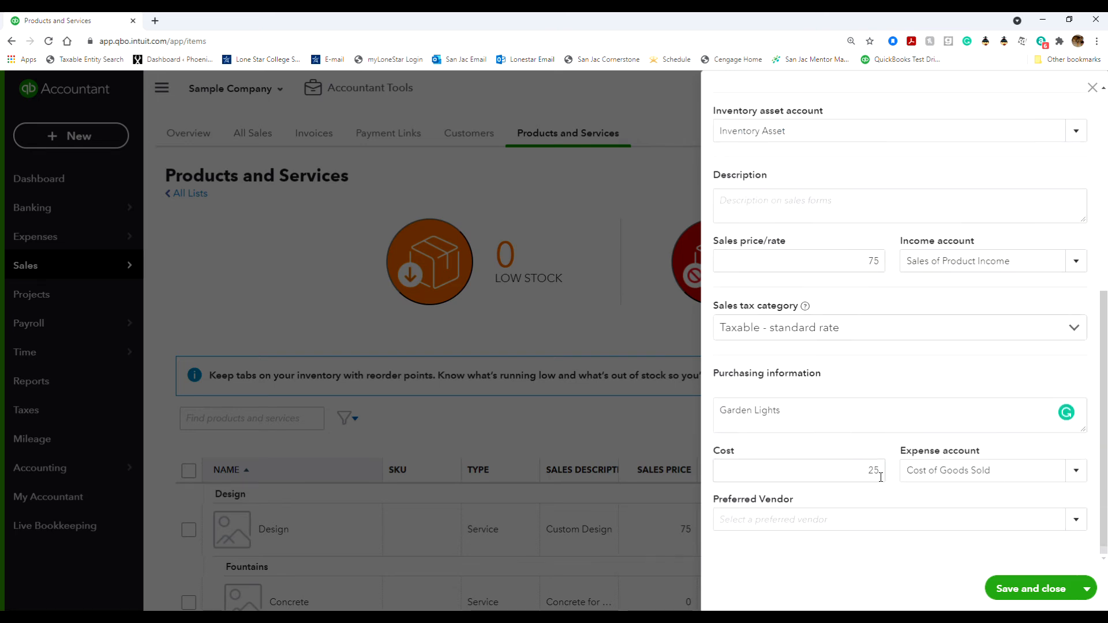
click(1052, 592)
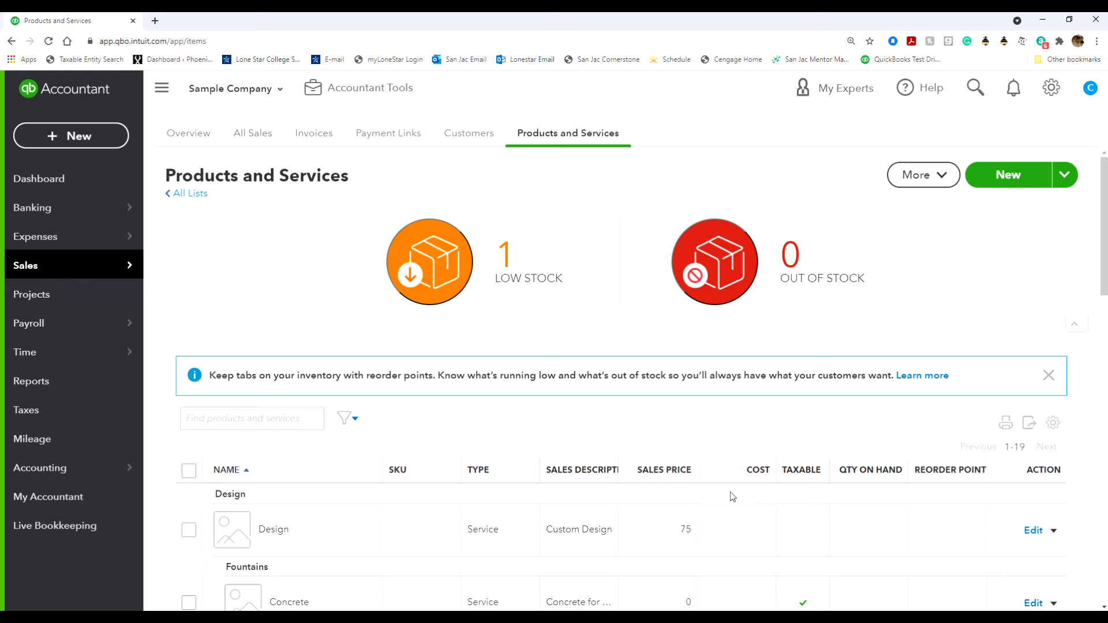
scroll(730, 493, down, 9)
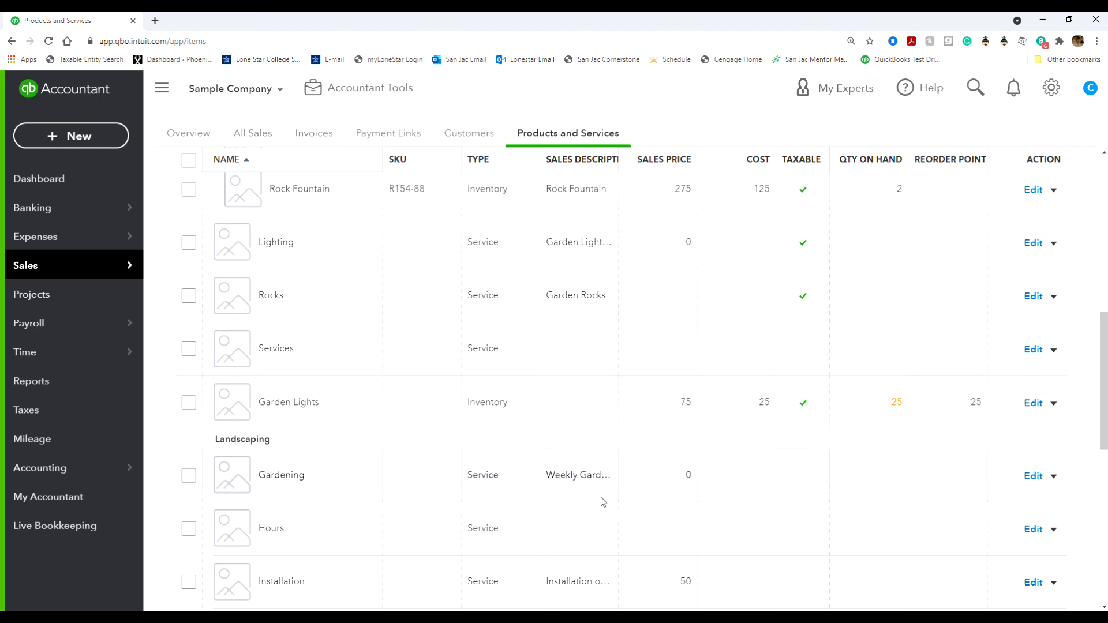
Step: Start a new sales receipt for the customer Red Rock Diner with Visa as the payment method
mouse_move(44, 280)
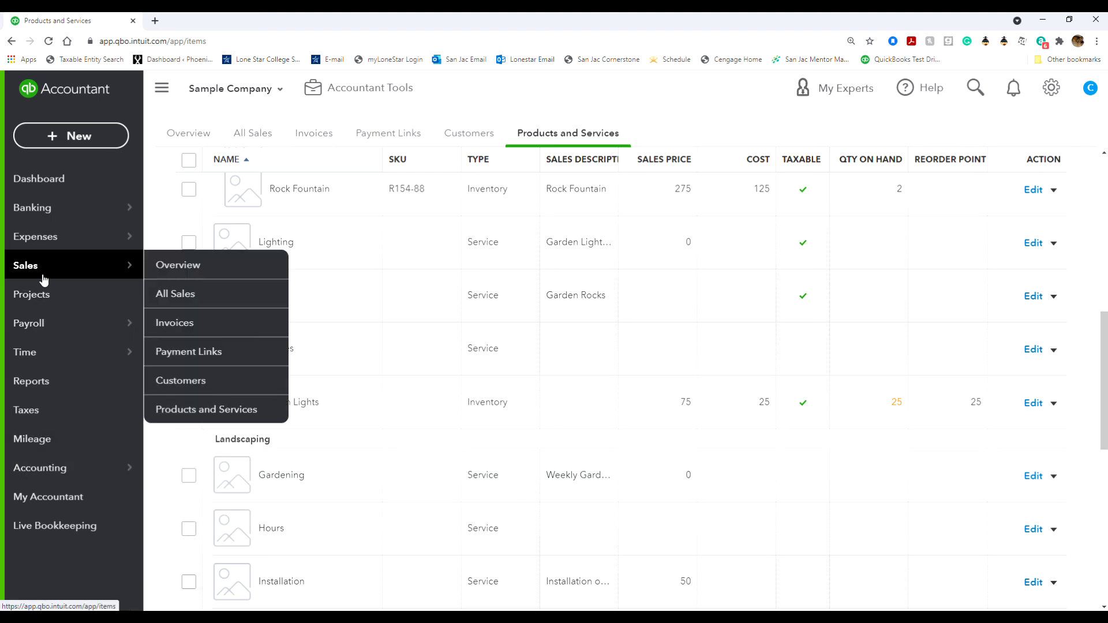
click(86, 137)
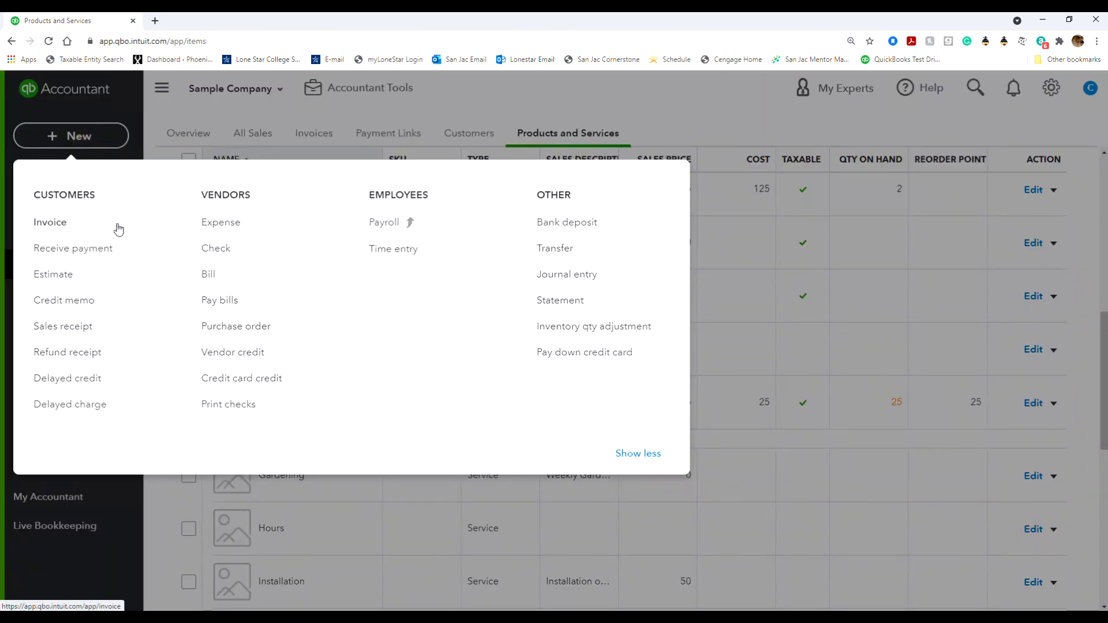
click(89, 329)
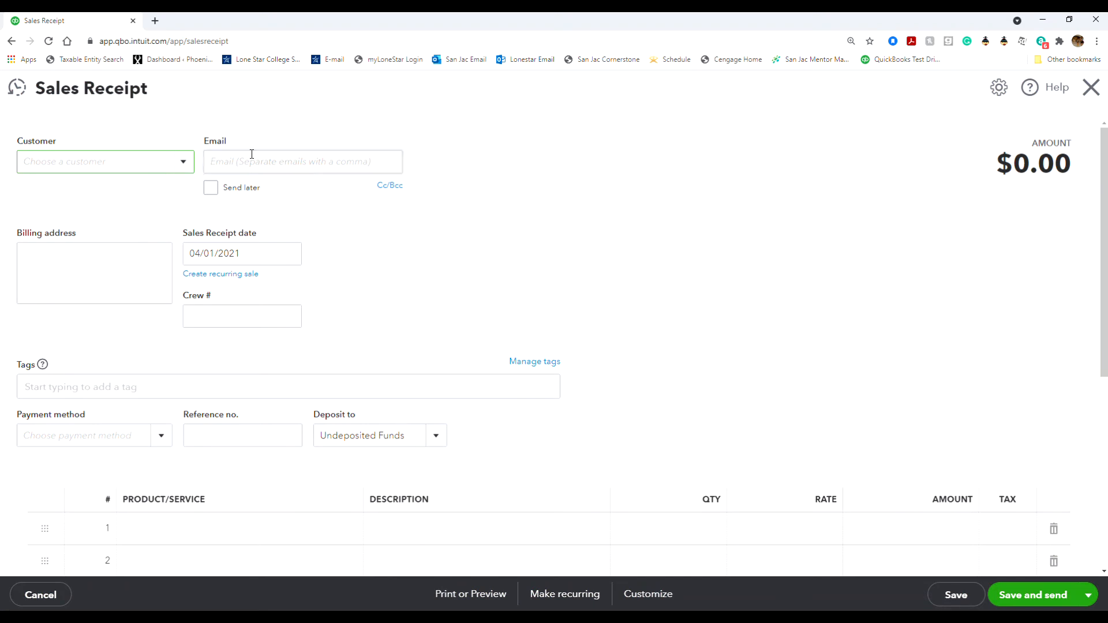
click(184, 162)
scroll(226, 334, down, 15)
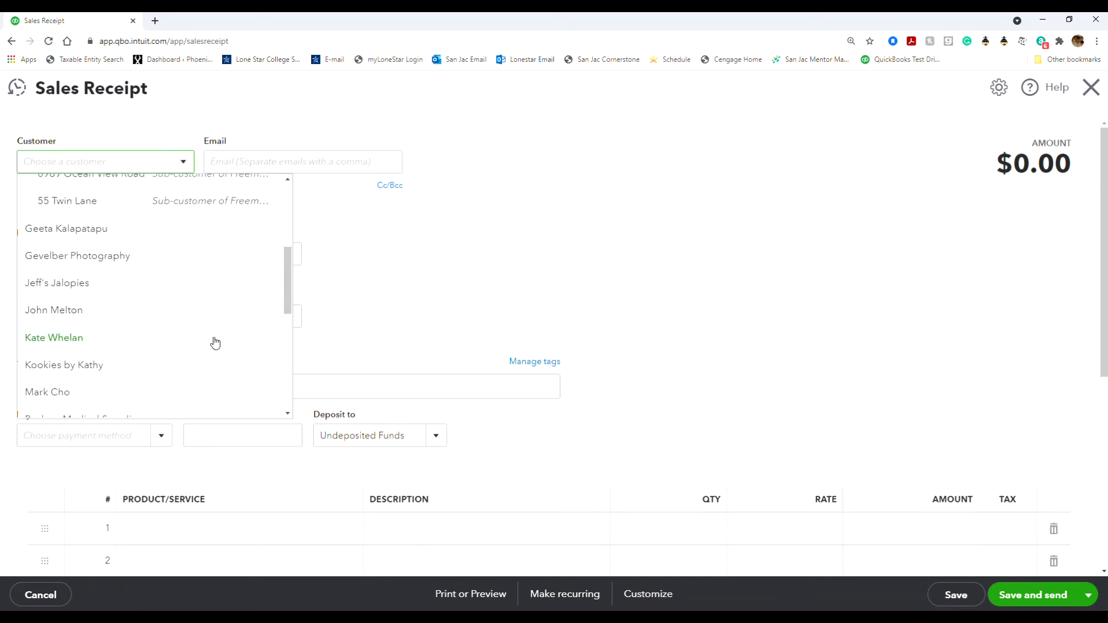
scroll(209, 341, up, 2)
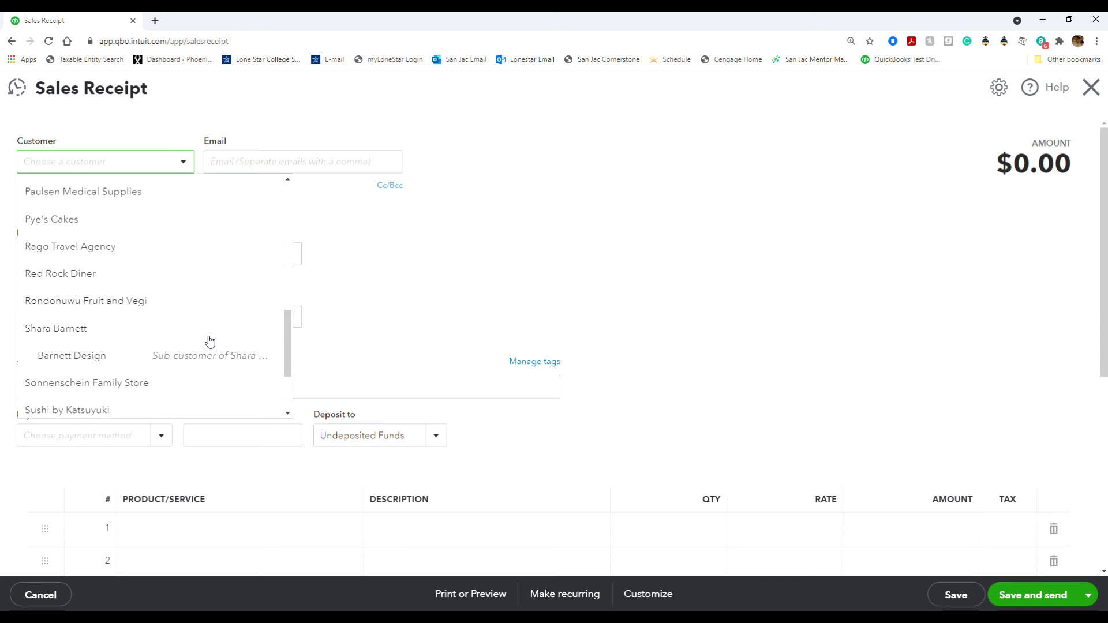
click(147, 282)
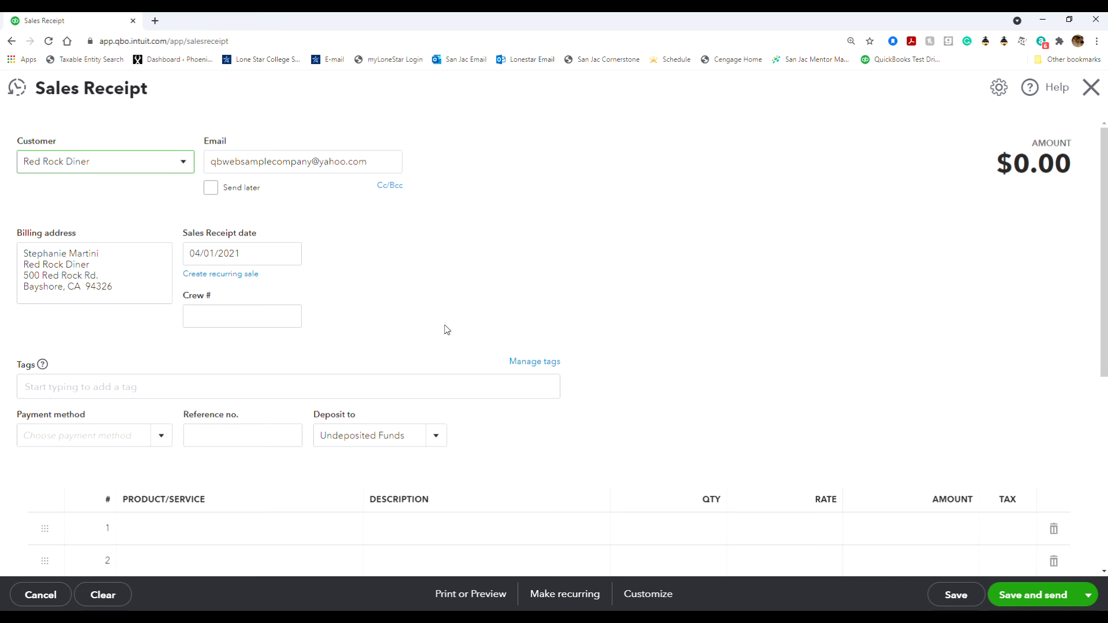
click(161, 436)
click(99, 416)
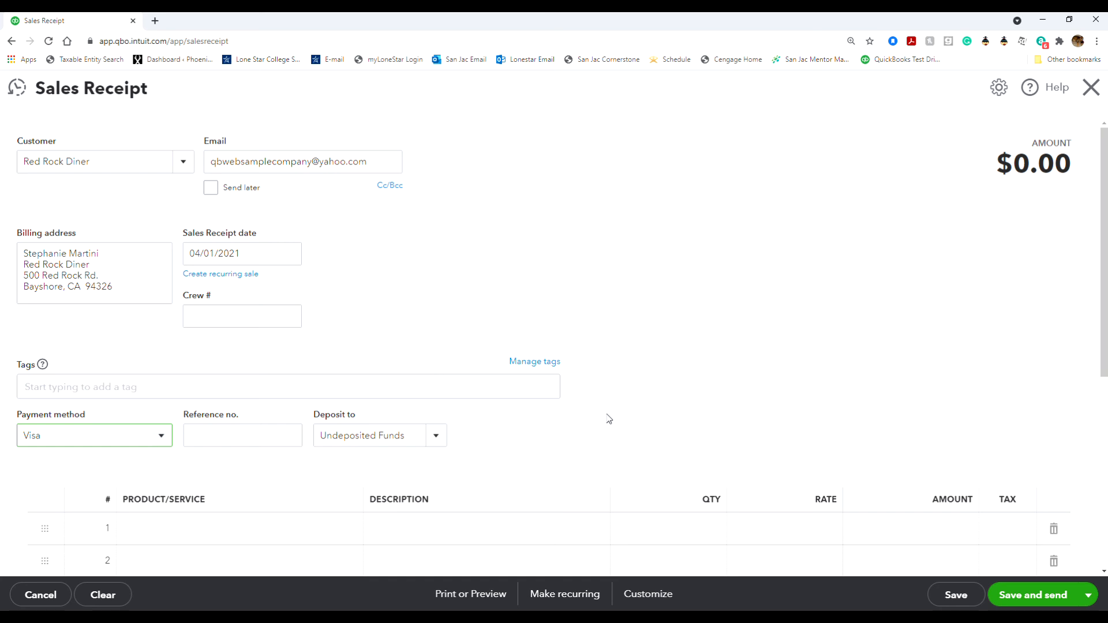
Step: Add Garden Lights as the first line item of the sales receipt with a quantity of 15
scroll(600, 415, down, 3)
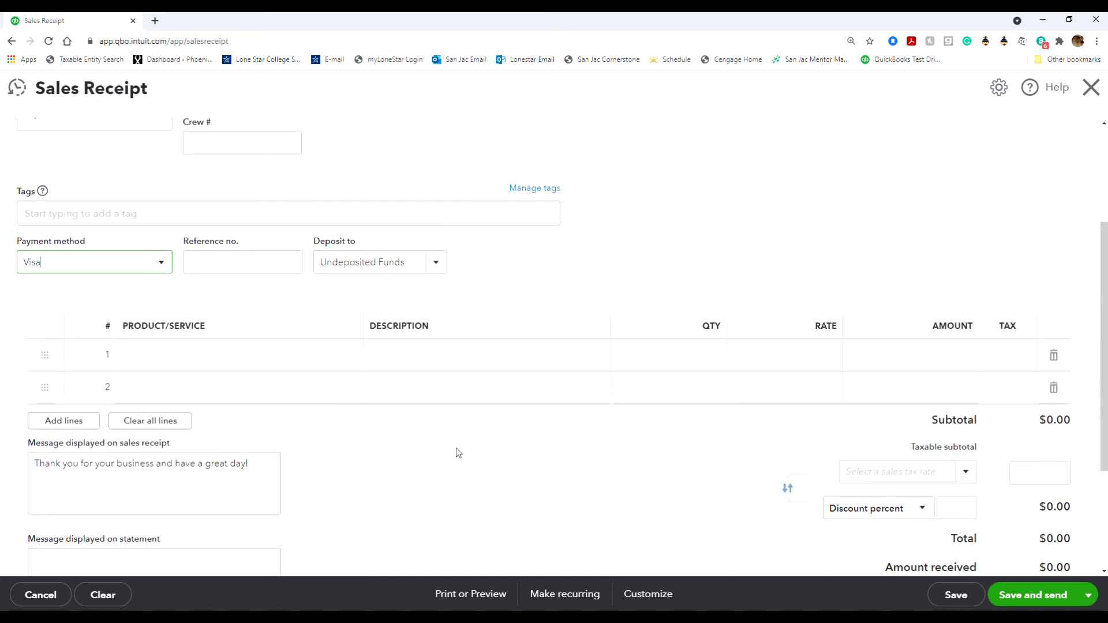
click(315, 362)
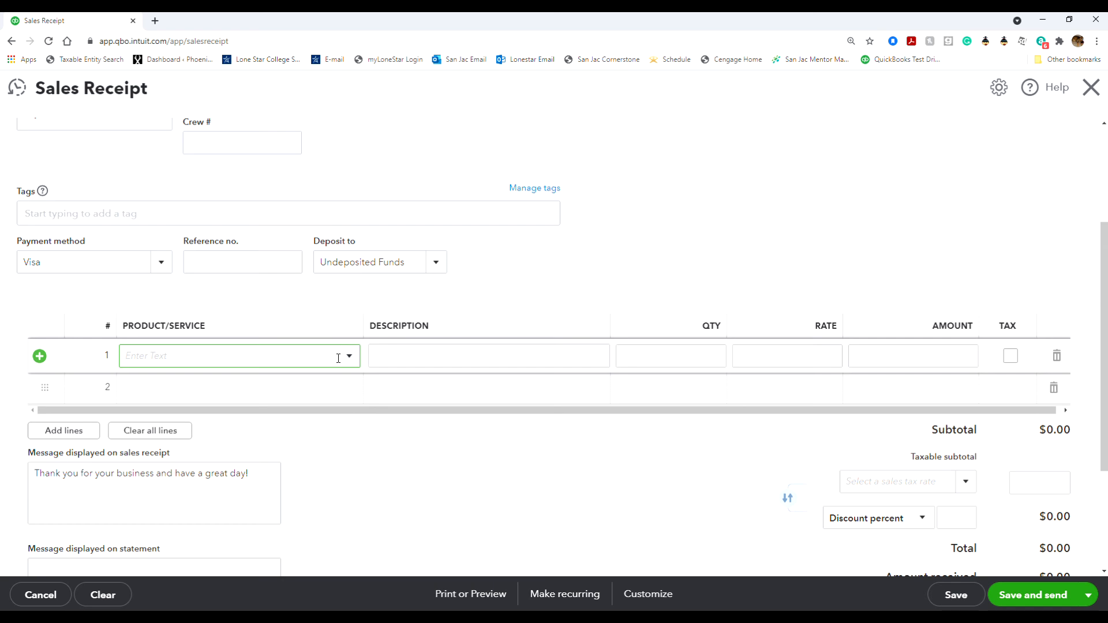
scroll(339, 357, up, 2)
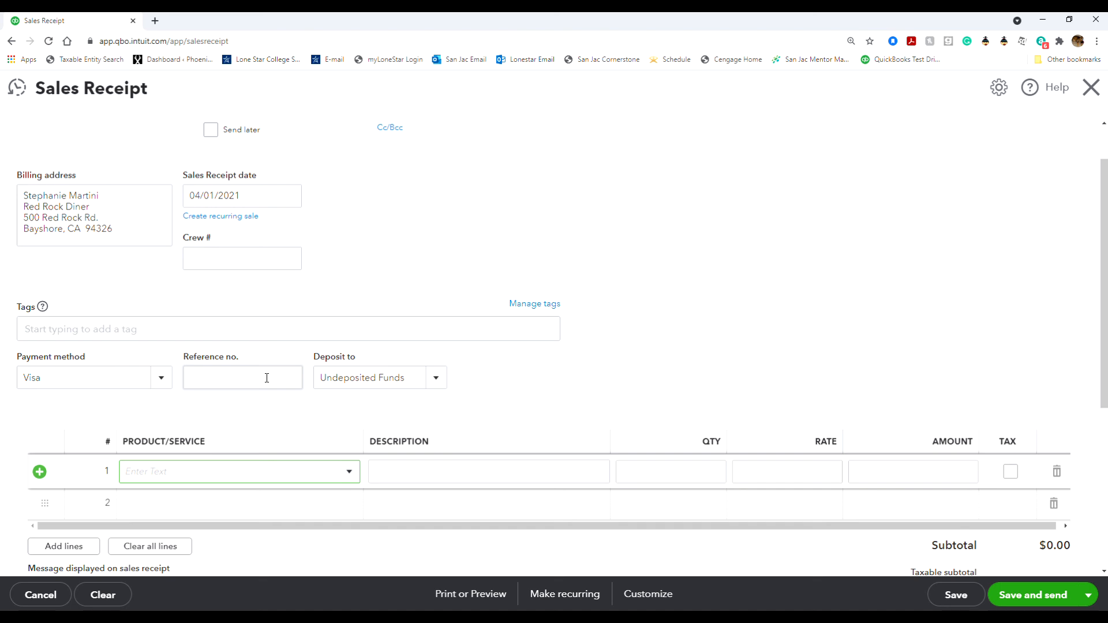
scroll(267, 377, down, 1)
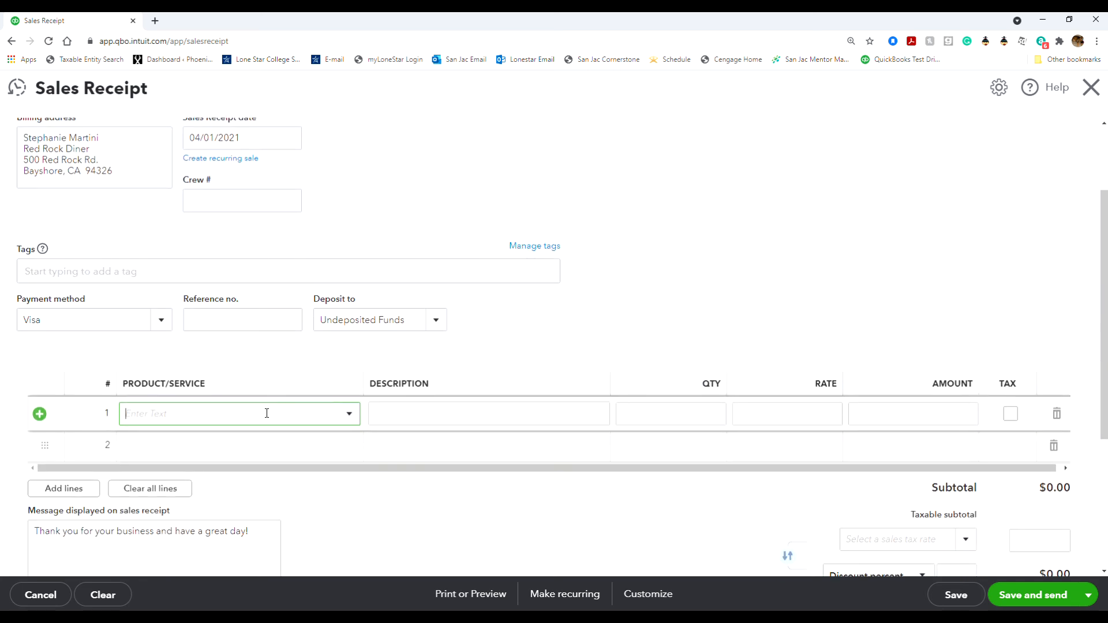
text(gard)
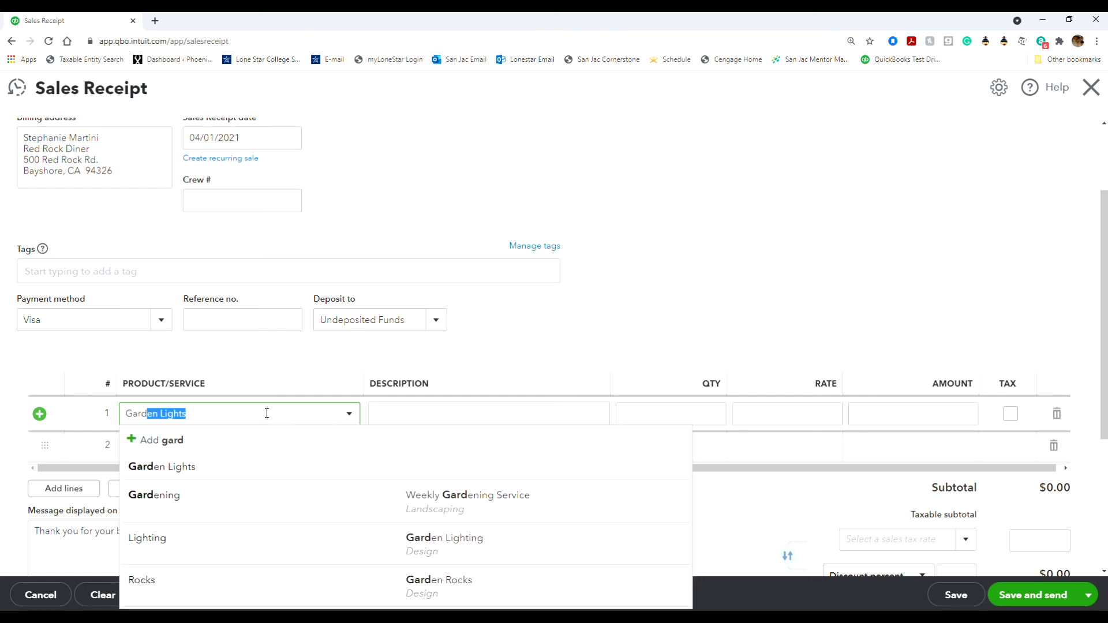
click(269, 473)
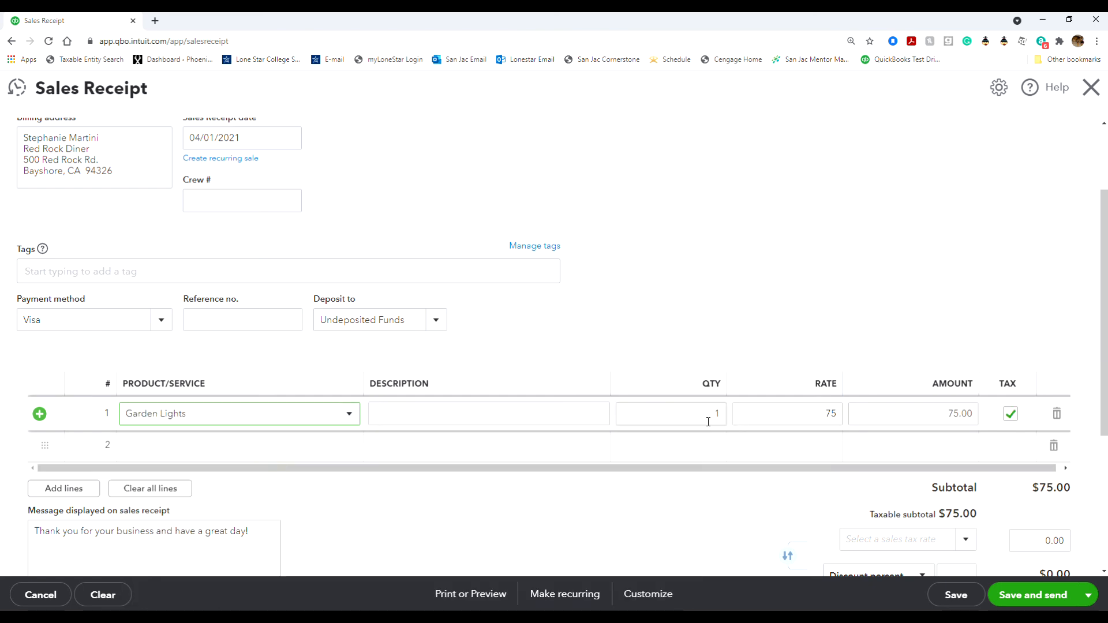
click(694, 420)
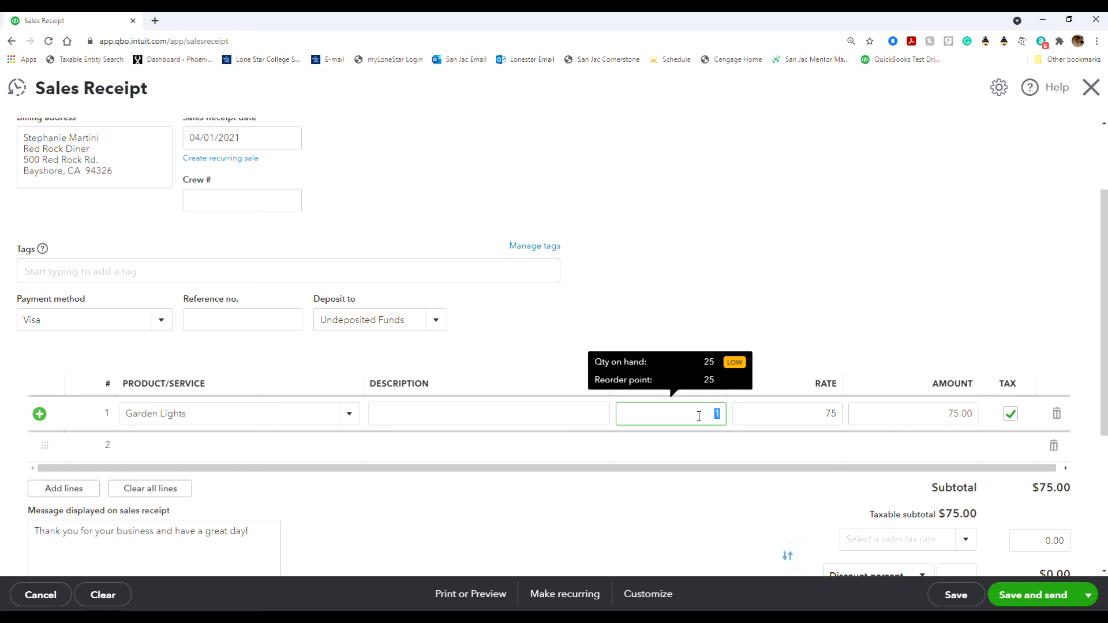
text(15)
click(889, 302)
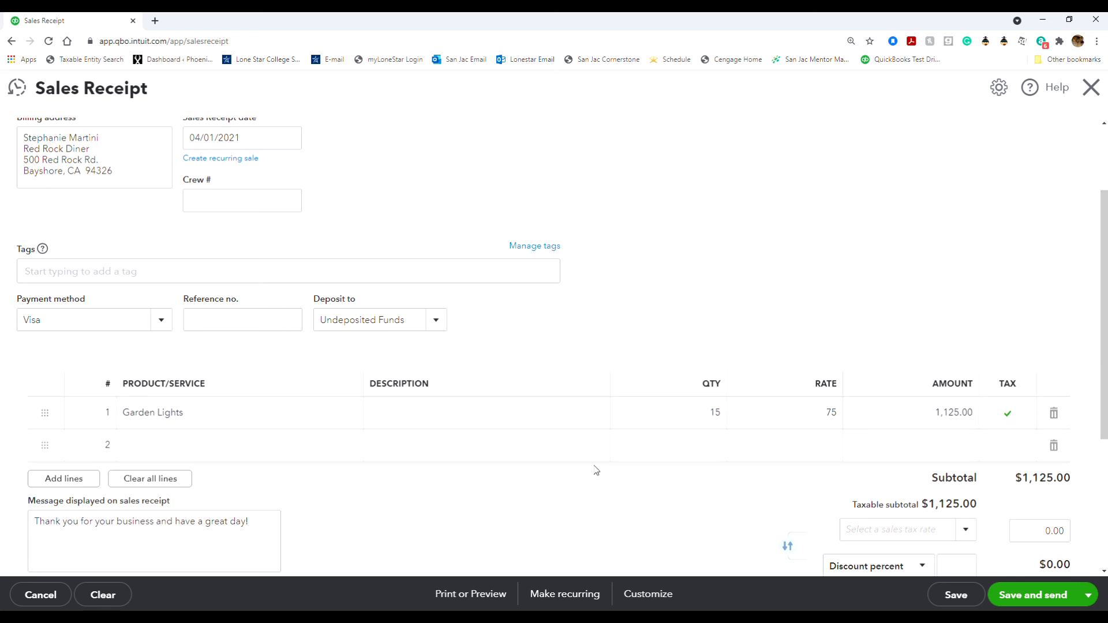
Step: Add the Landscaping:Installation service as the second line item with a quantity of 3
click(292, 444)
text(ins)
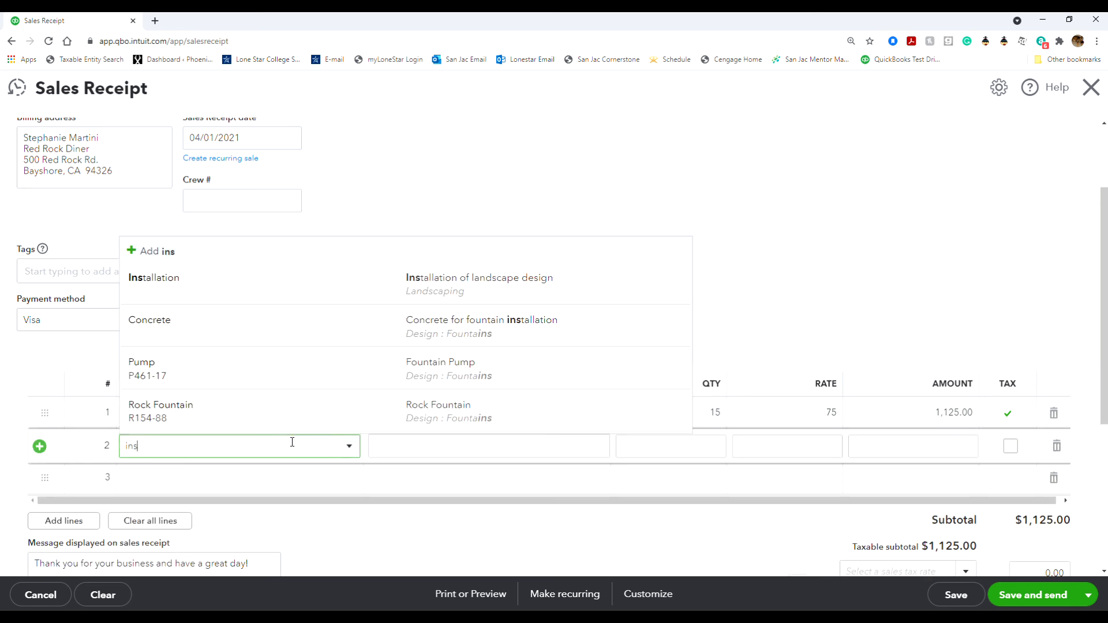
click(365, 284)
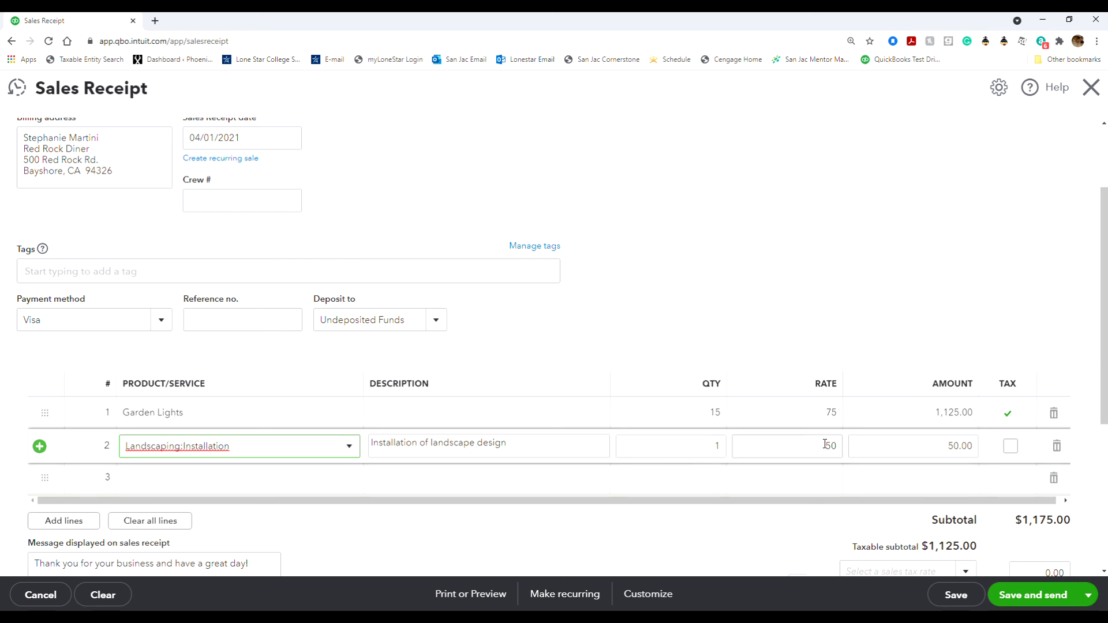
drag(705, 445, 743, 444)
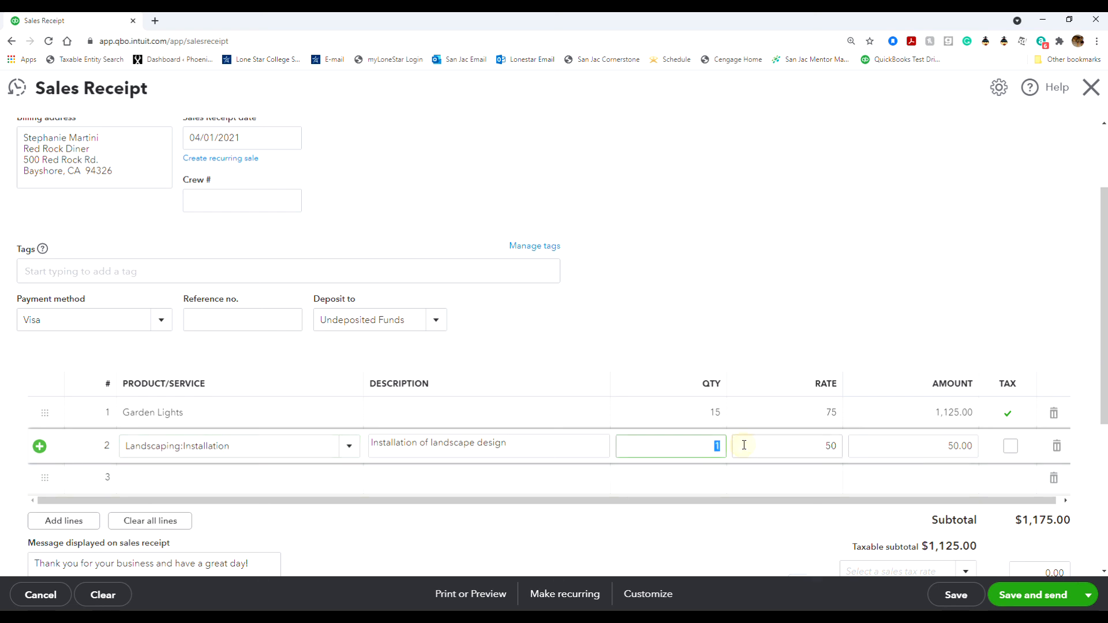
text(3)
click(791, 315)
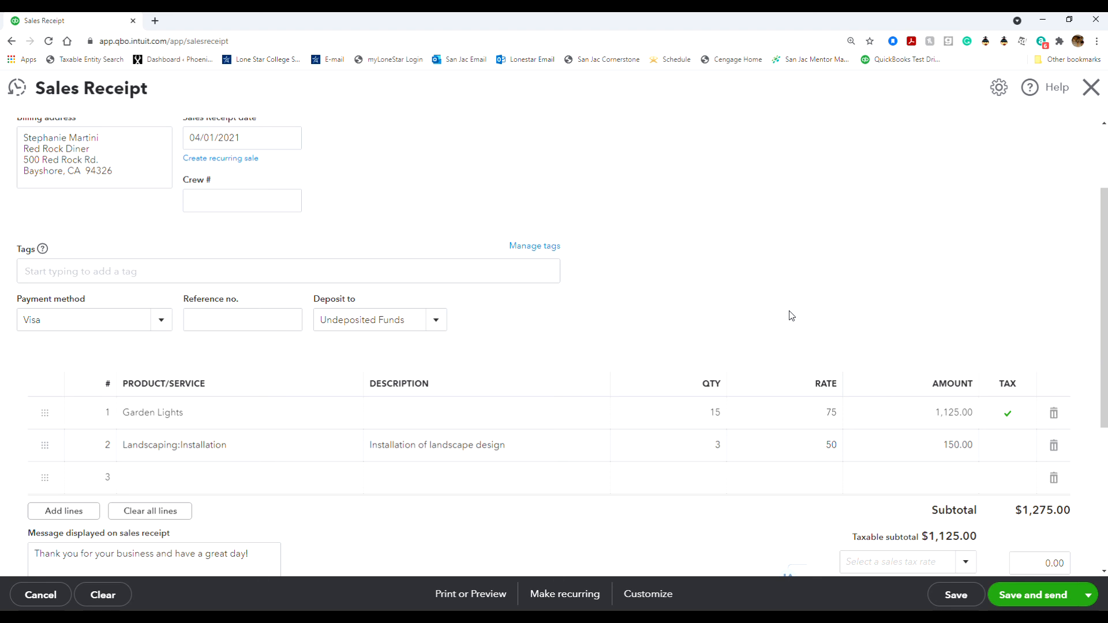
Step: Apply the California (8%) sales tax rate to the receipt, and save and close it
scroll(791, 316, down, 5)
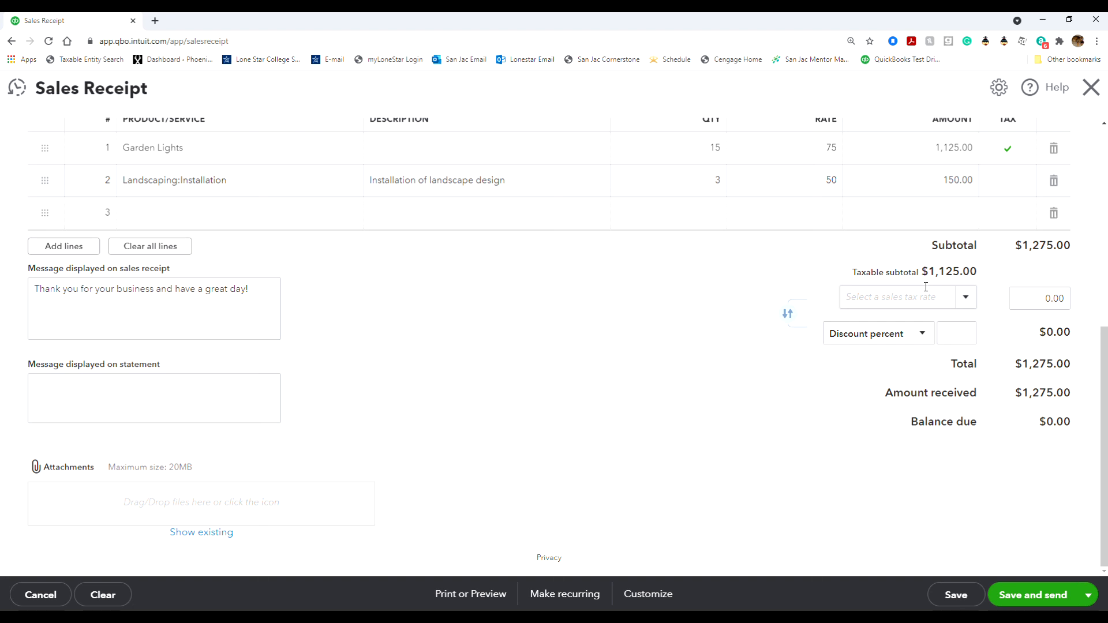
click(965, 297)
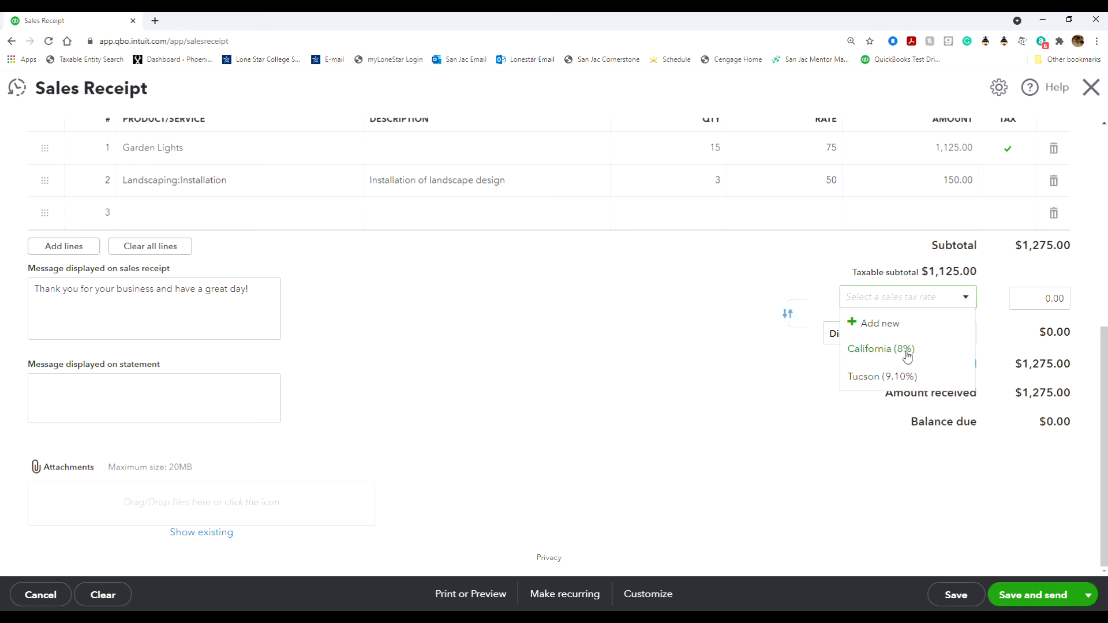
click(903, 350)
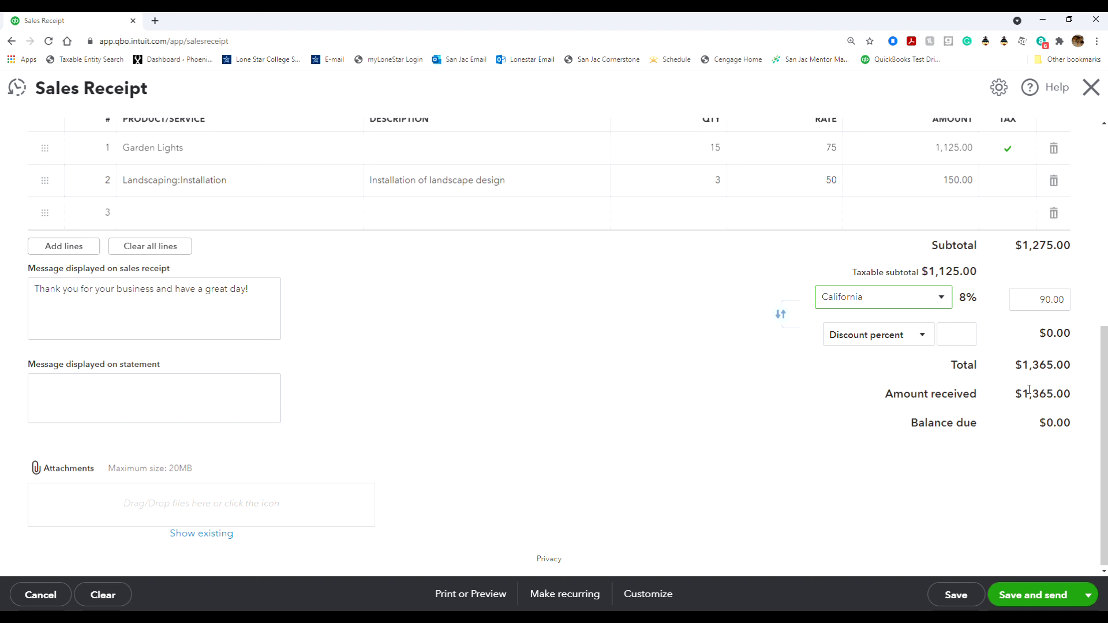
click(1088, 595)
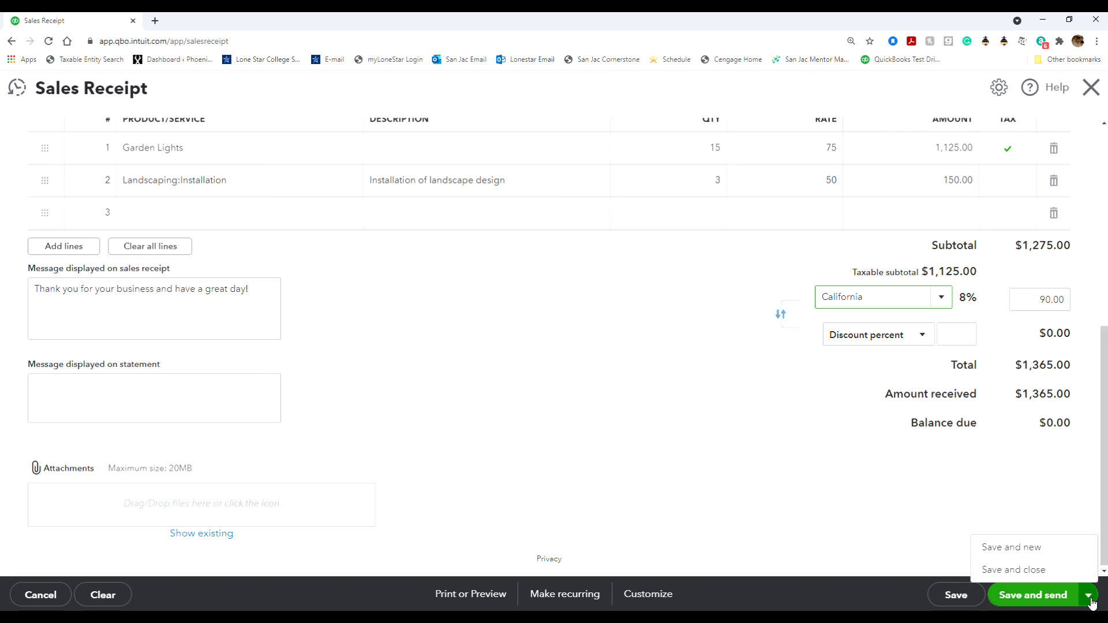
click(1013, 570)
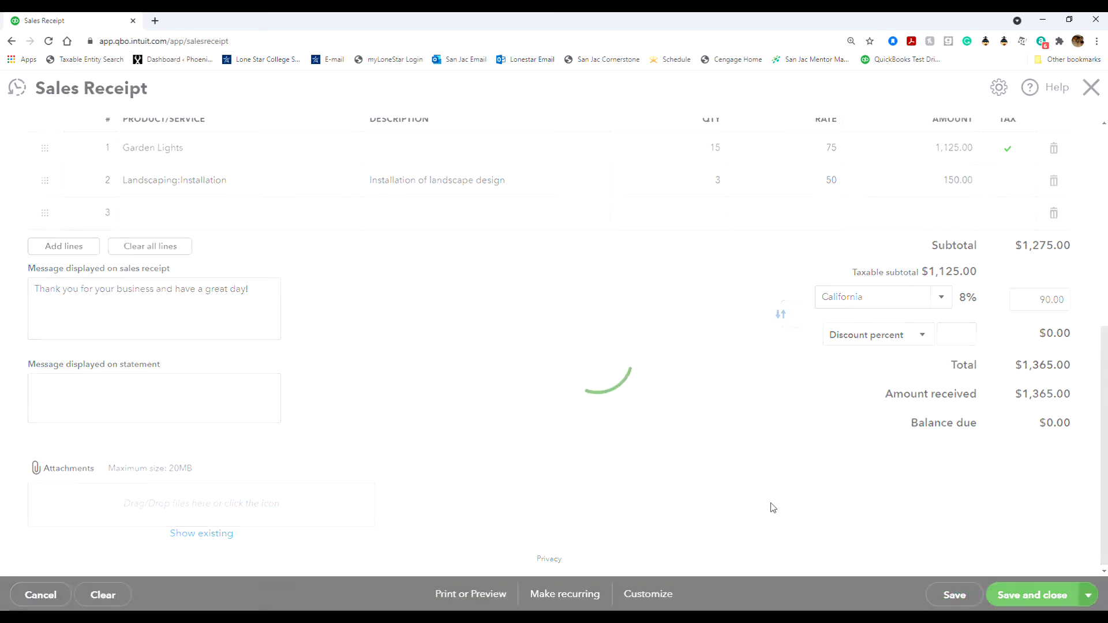